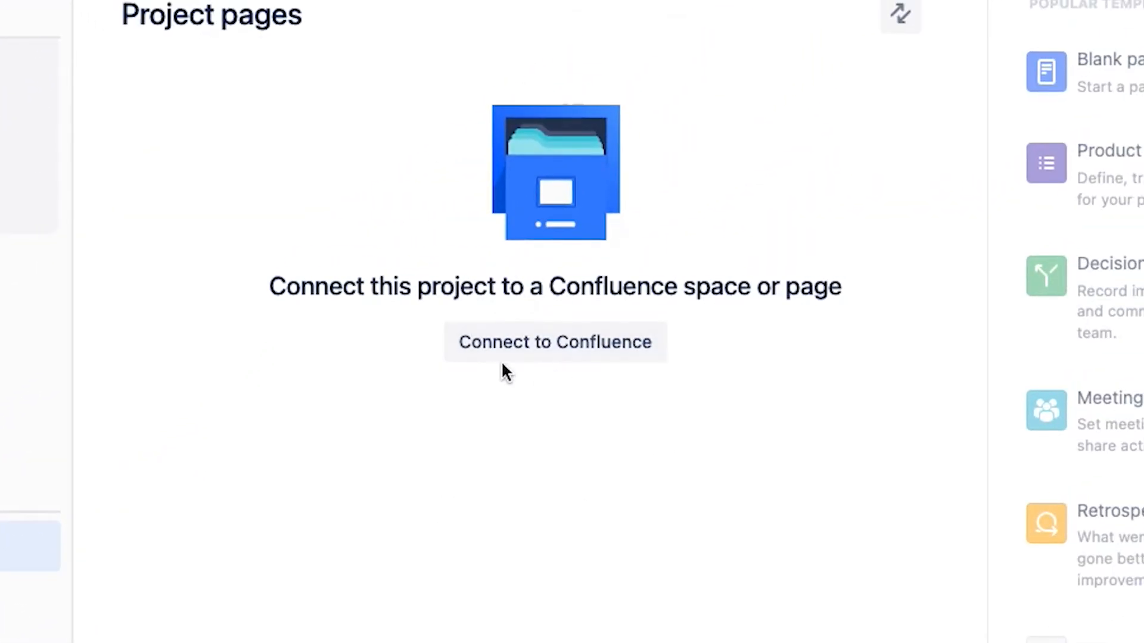
# - Connect the Jira project to the existing 1 on 1 Car Rentals Confluence space
pyautogui.click(554, 364)
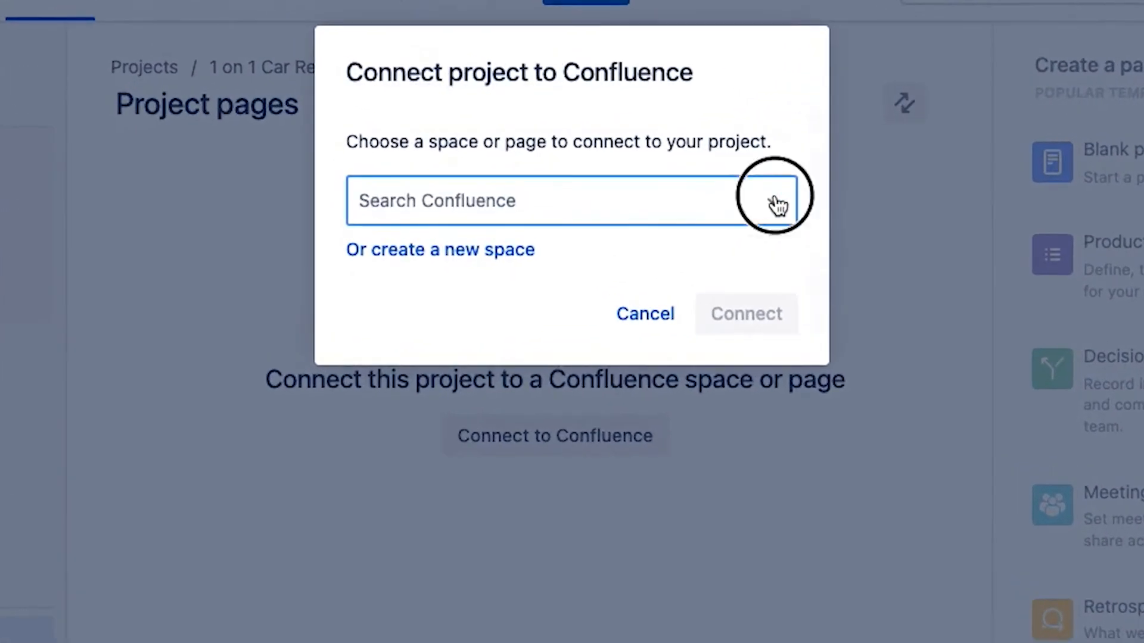
pyautogui.click(777, 204)
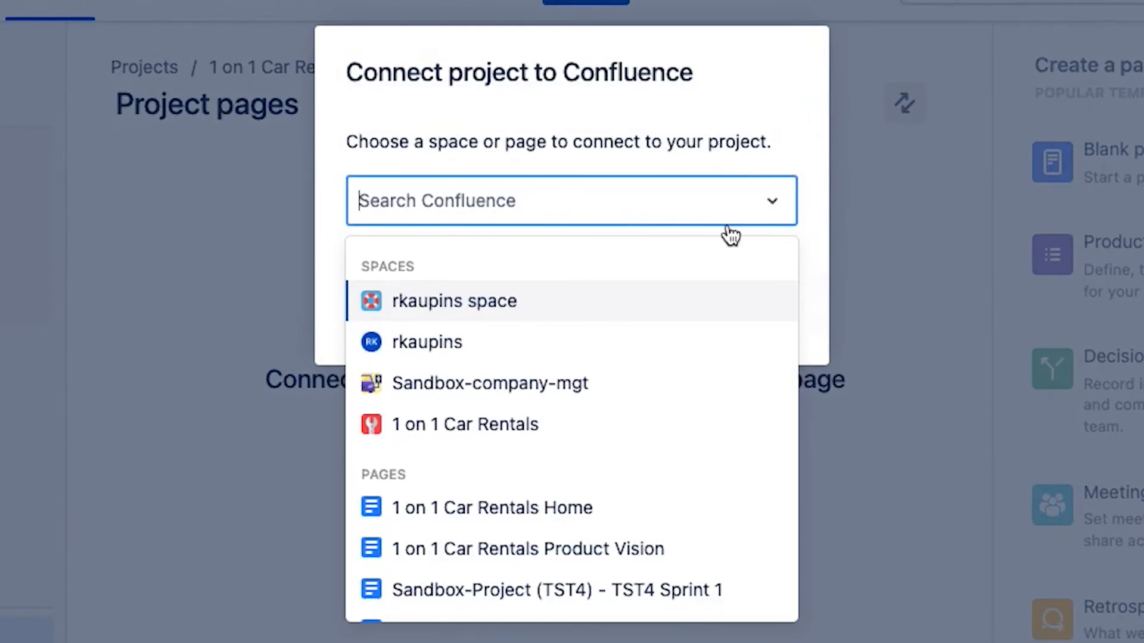
pyautogui.click(424, 421)
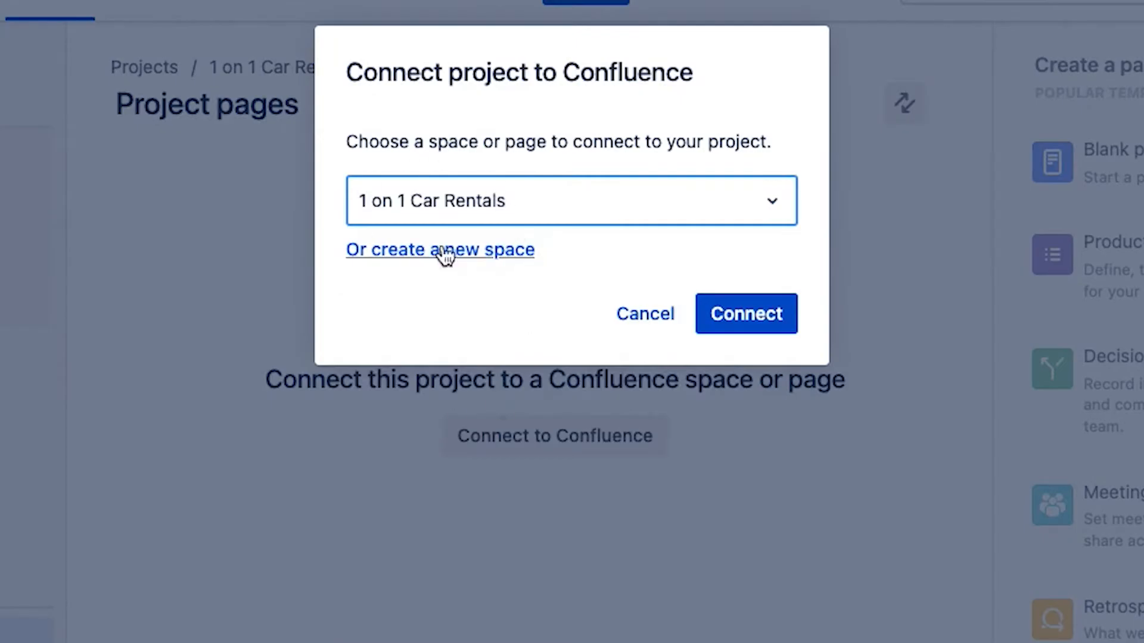
pyautogui.click(765, 316)
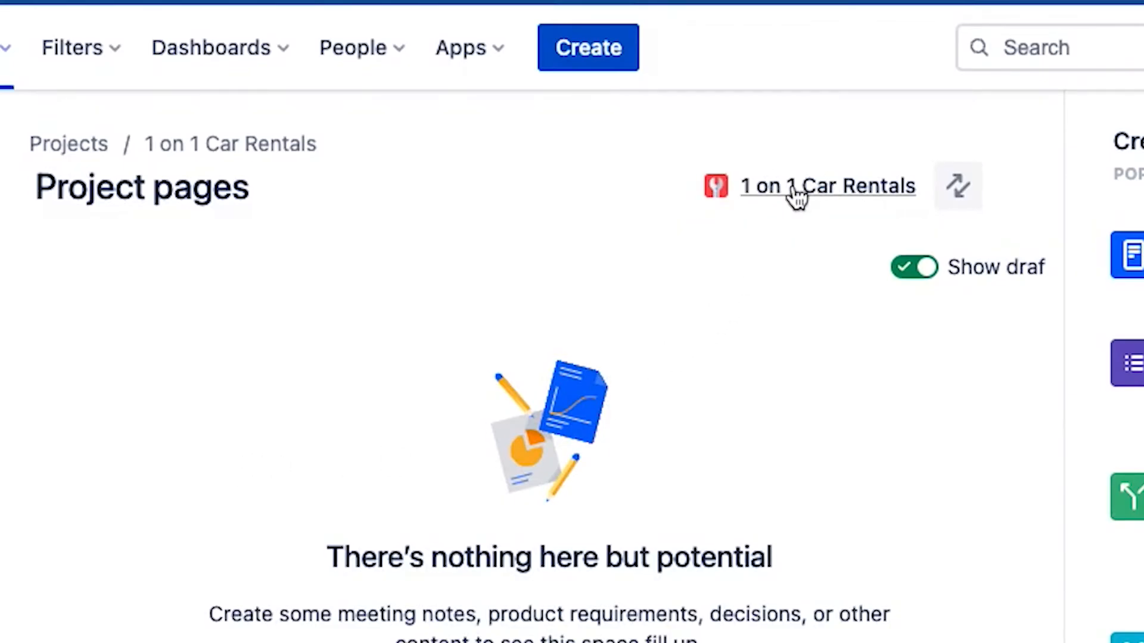
# - Open the connected Confluence space and create a new page titled "1 on 1 Car Rentals Product Goal"
pyautogui.click(796, 195)
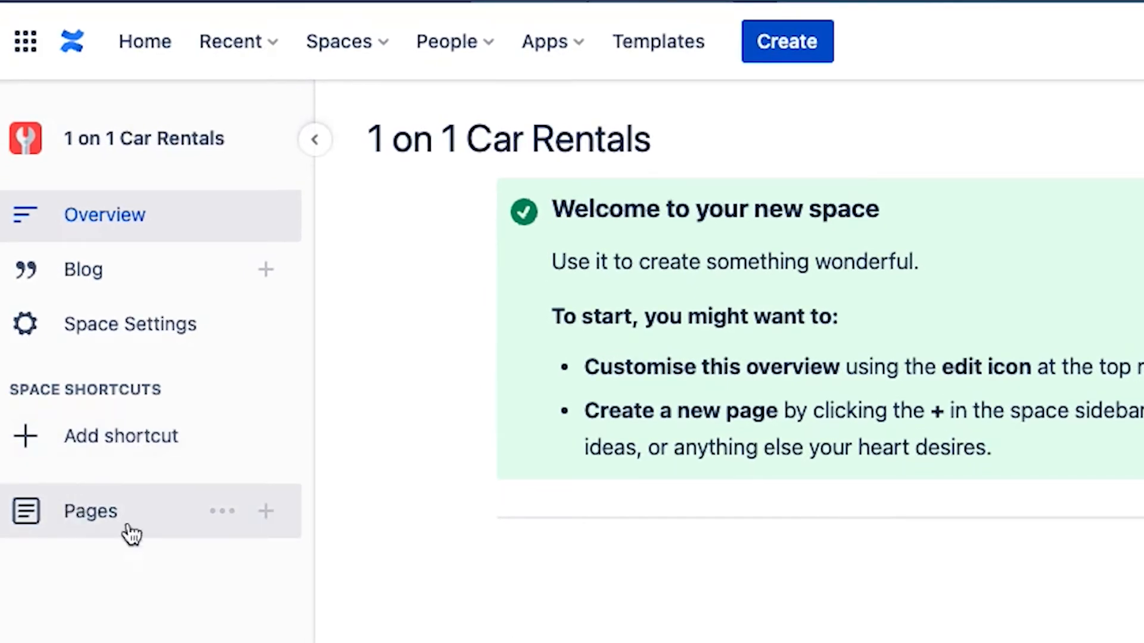
pyautogui.click(267, 518)
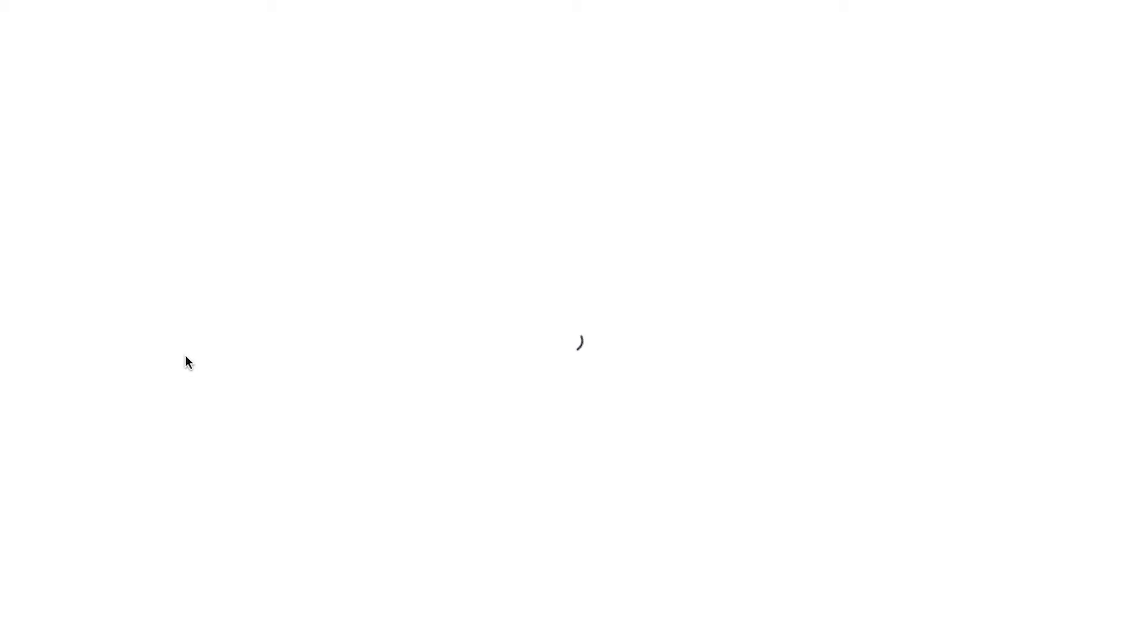
pyautogui.click(181, 189)
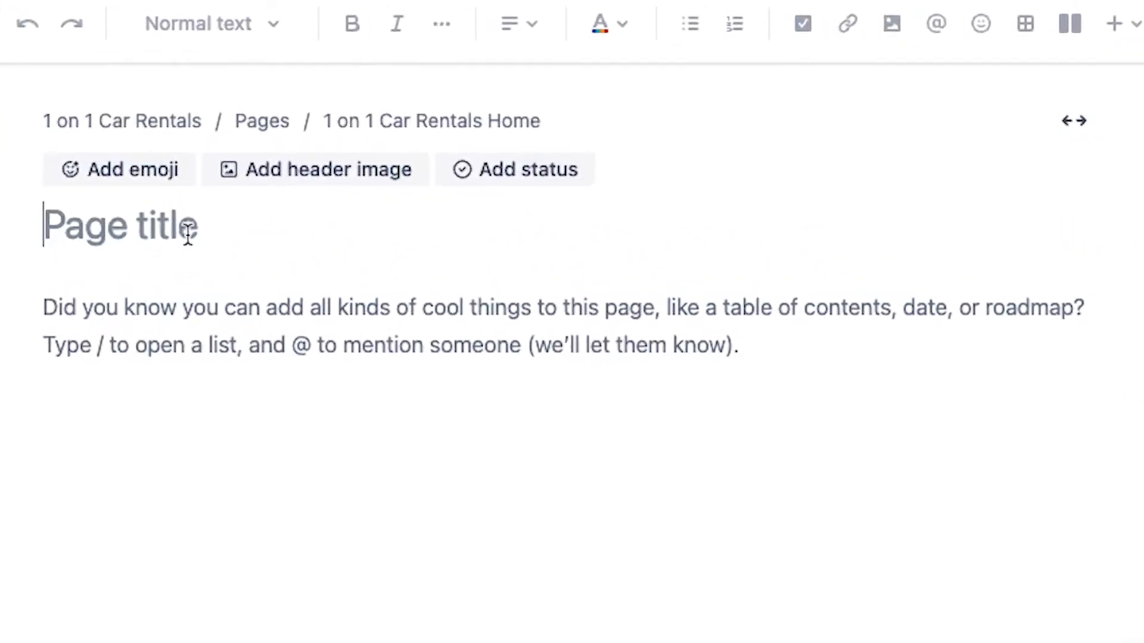
pyautogui.write('1 on ')
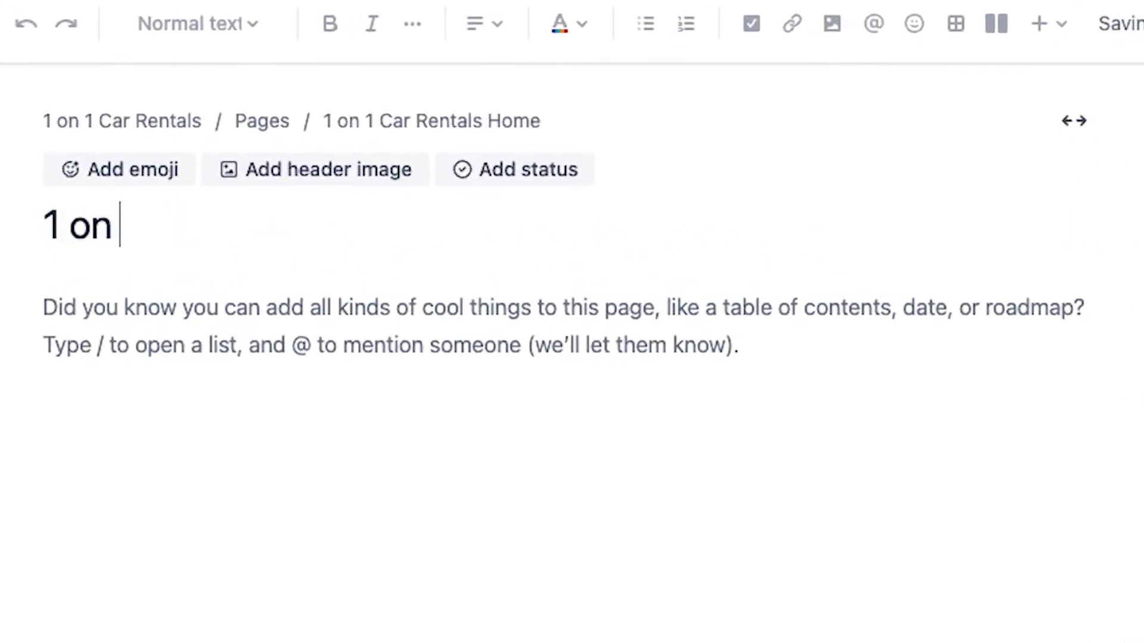
pyautogui.write('1 C')
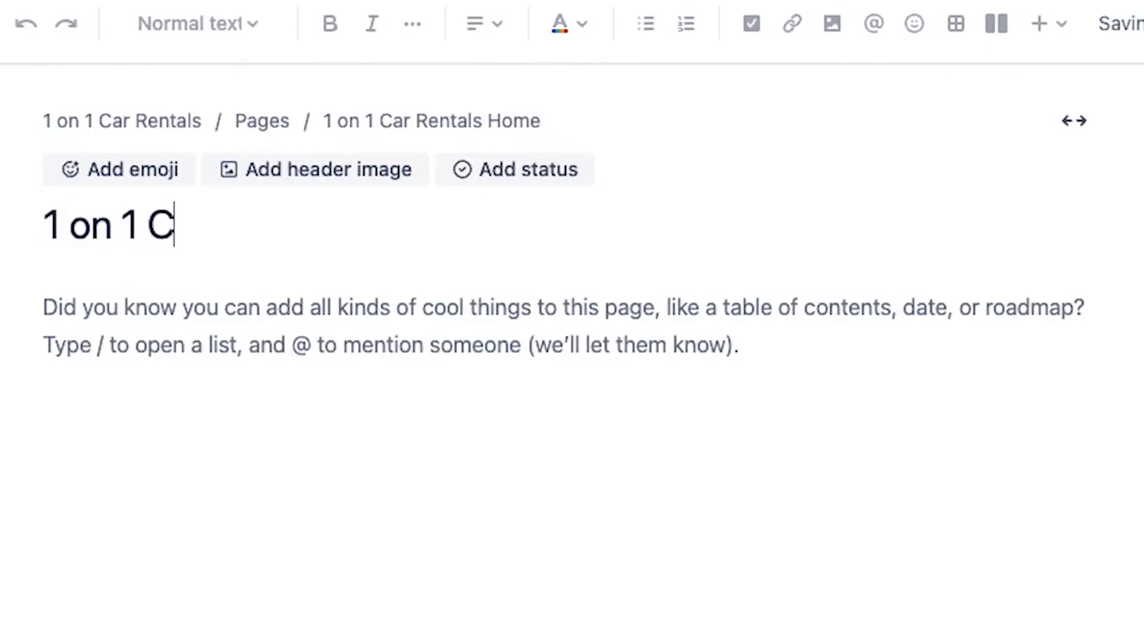
pyautogui.write('ar Rentals ')
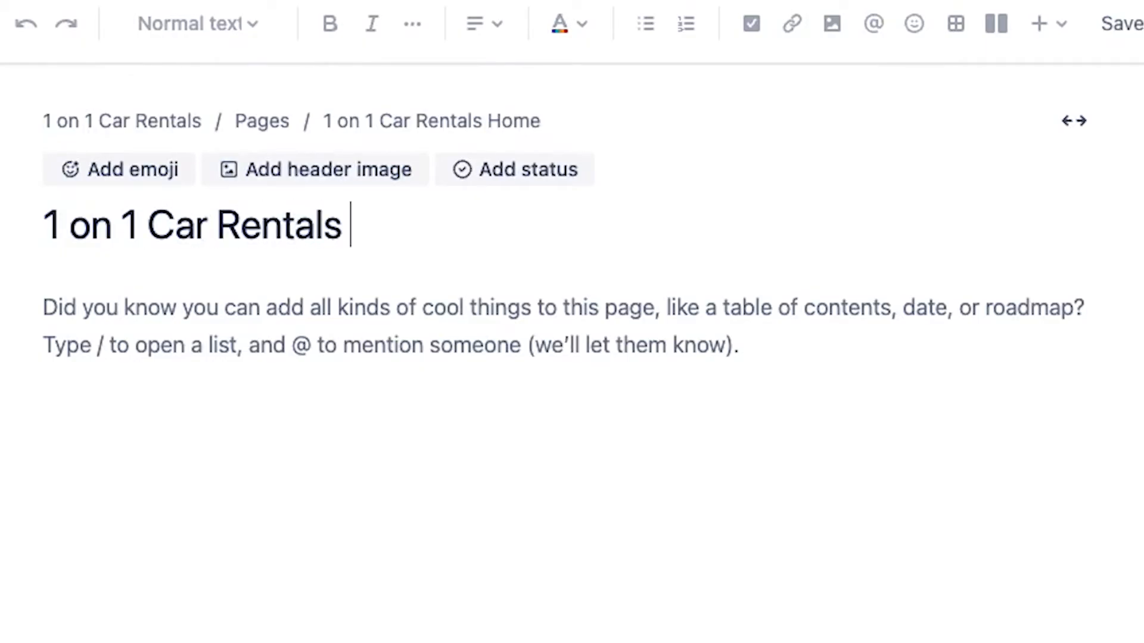
pyautogui.write('Product Goal')
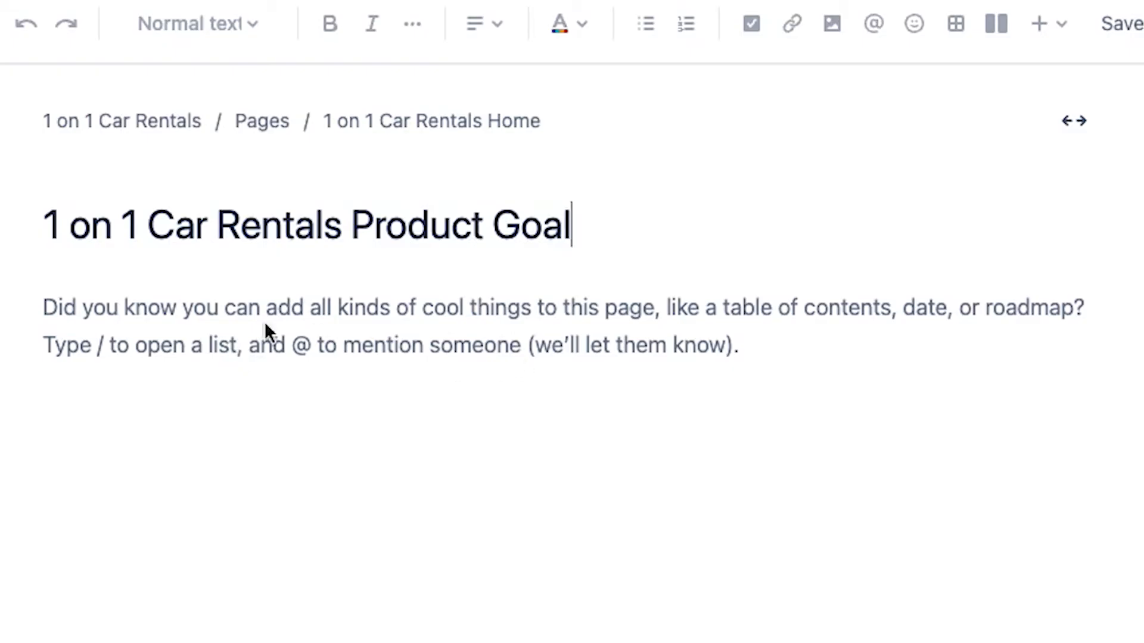
# - Paste the copied product goal statement, starting "FOR car renters WHO wish to save money", into the page body and publish the page
pyautogui.click(94, 308)
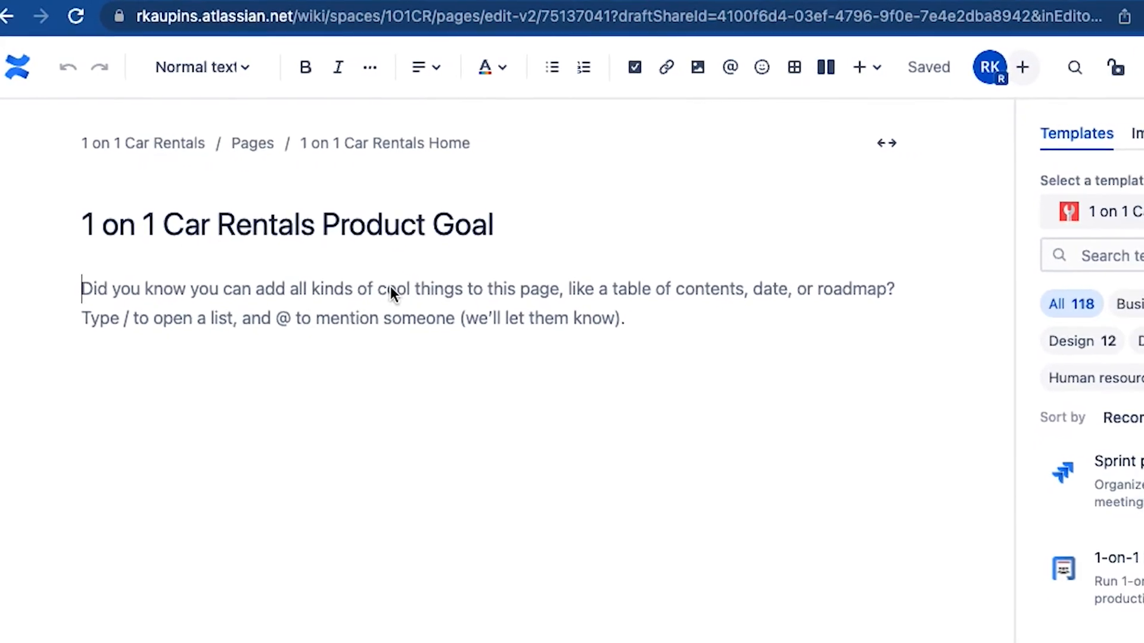
pyautogui.write('FOR car renters WHO wish to save money renting cars AND car owners WHO wish to make money renting out their cars. 1-1 Vehicle Rentals IS A vehicle rental product THAT connects vehicle owners and renters UNLIKE the large car rental chains like Thrifty, Budget or Avis OUR PRODUCT allows car owners and car renters to connect directly to rent a vehicle for a short period from geographically dispersed and convenient locations.')
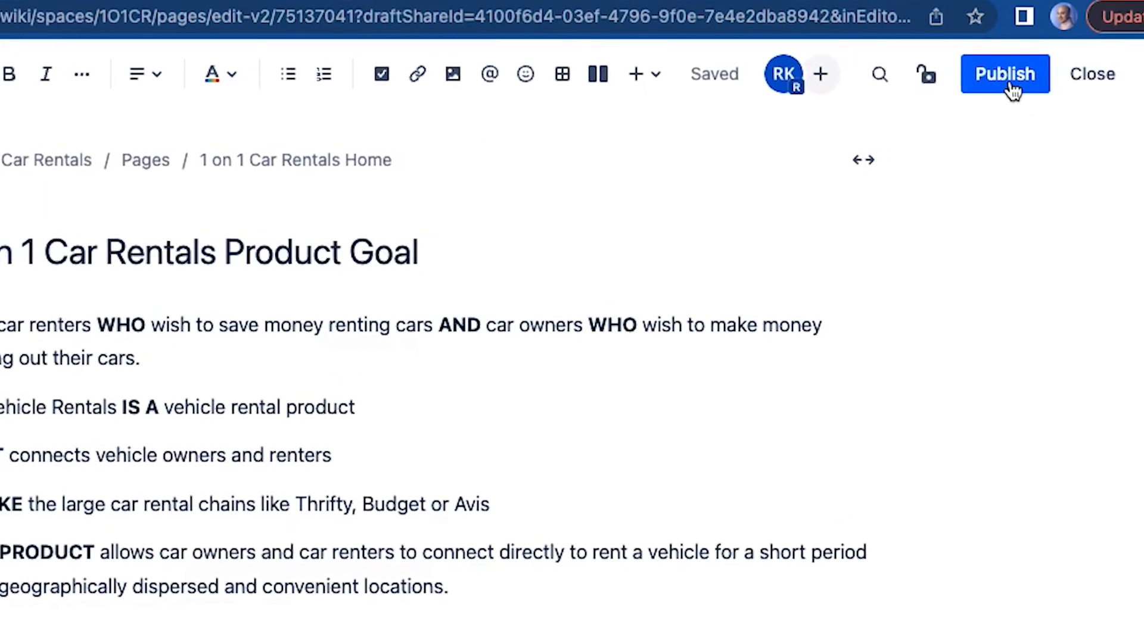
pyautogui.click(1010, 88)
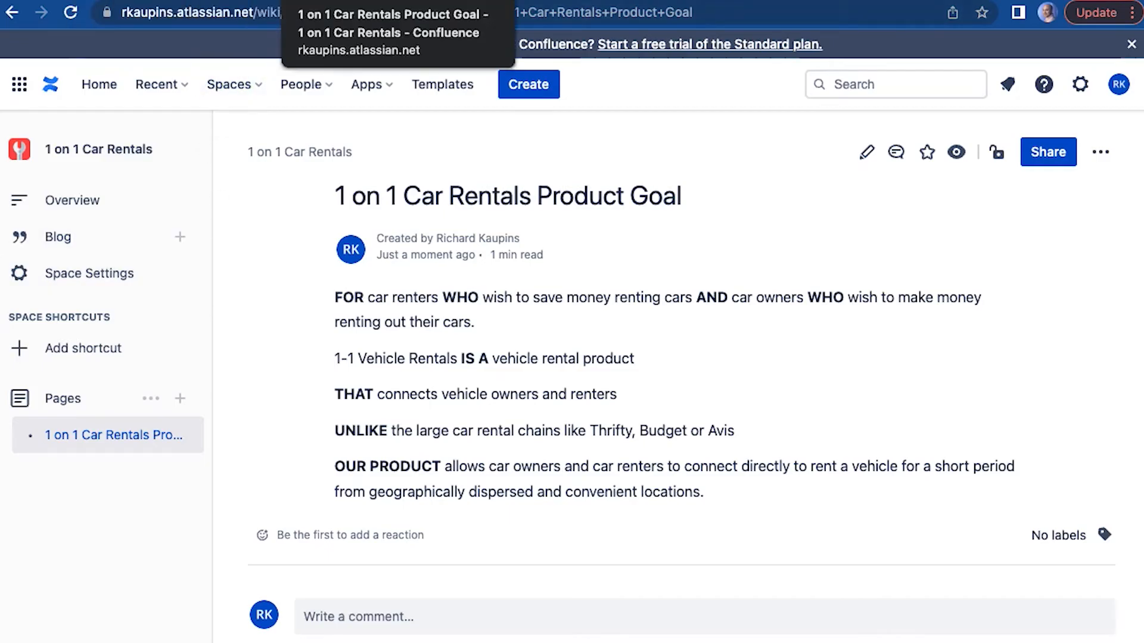
# - Return to the Jira project and copy the web address of its Active sprints board
pyautogui.click(588, 2)
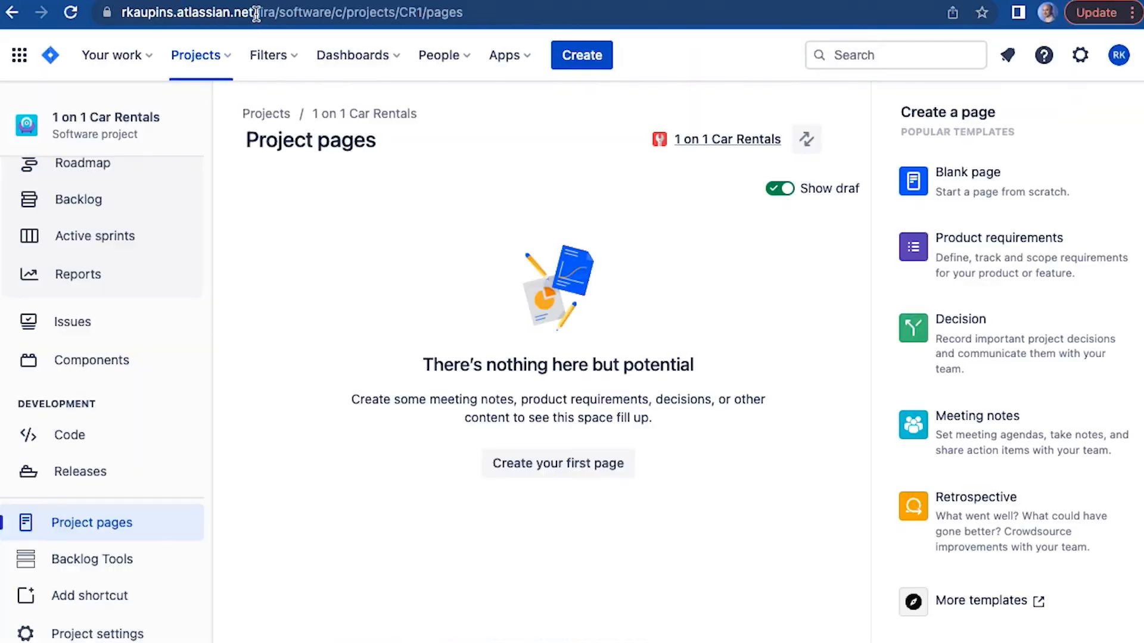
pyautogui.click(256, 13)
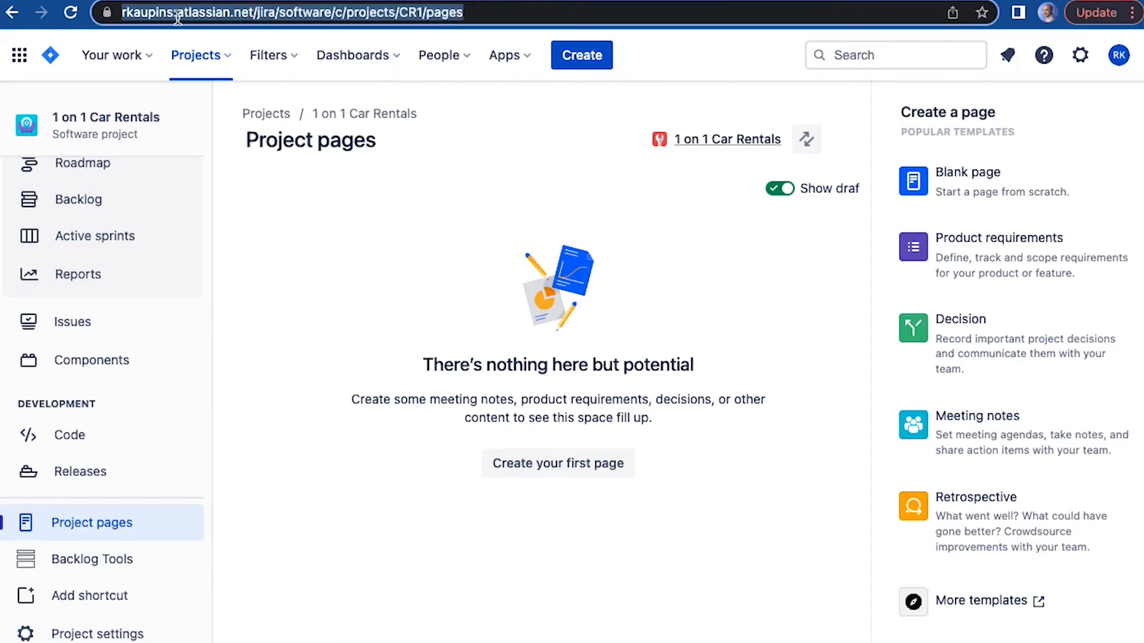
pyautogui.rightClick(264, 16)
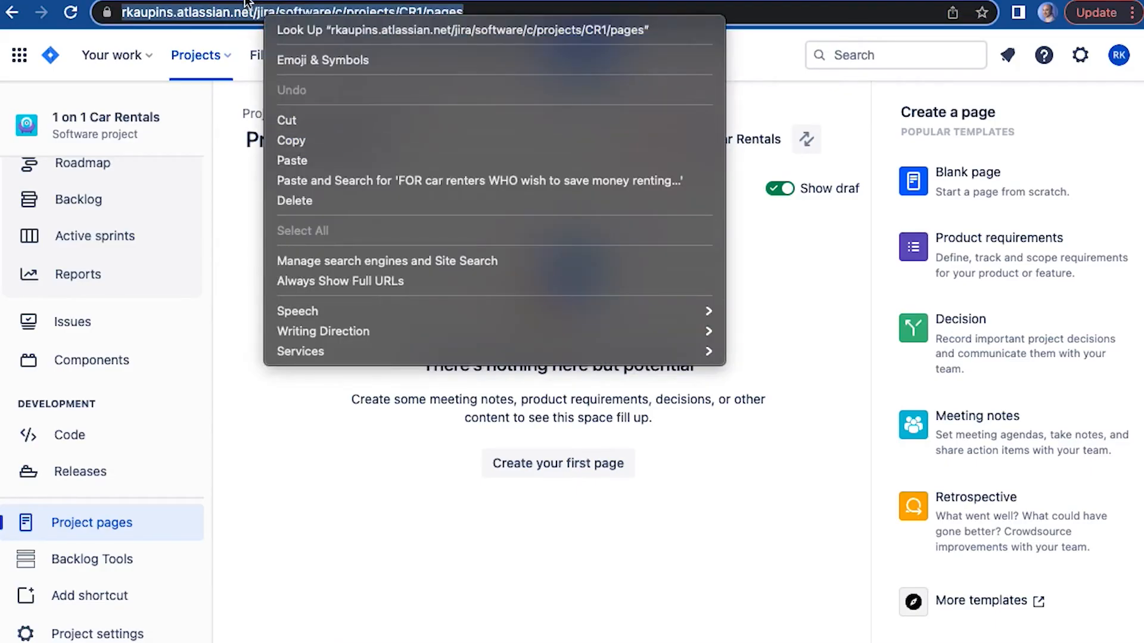
pyautogui.click(105, 236)
pyautogui.click(101, 247)
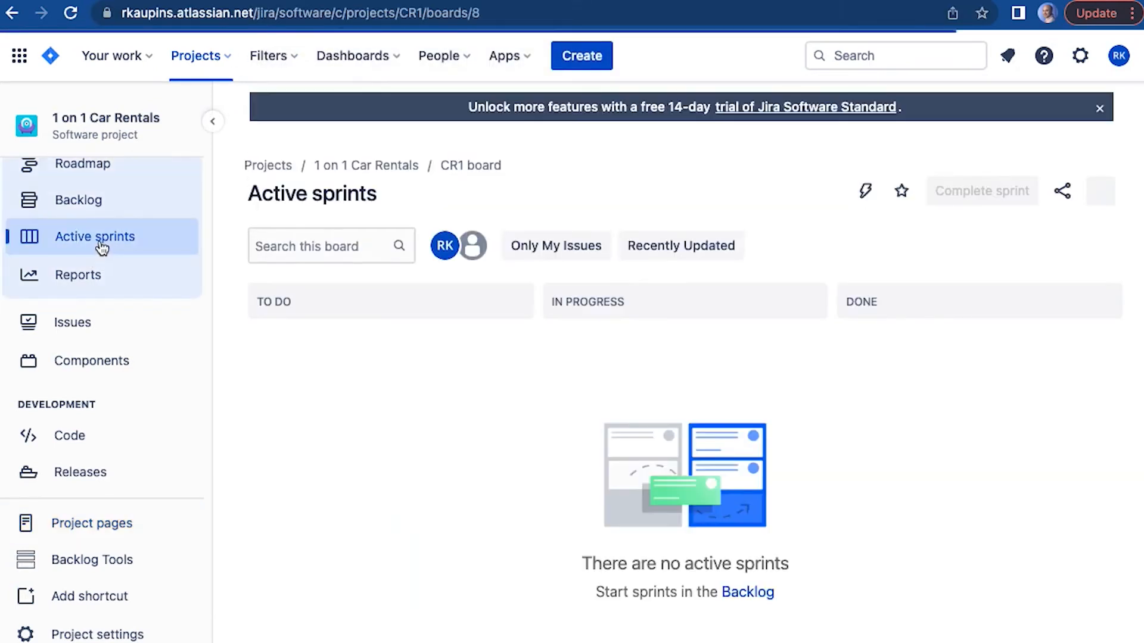
pyautogui.click(329, 13)
pyautogui.rightClick(277, 16)
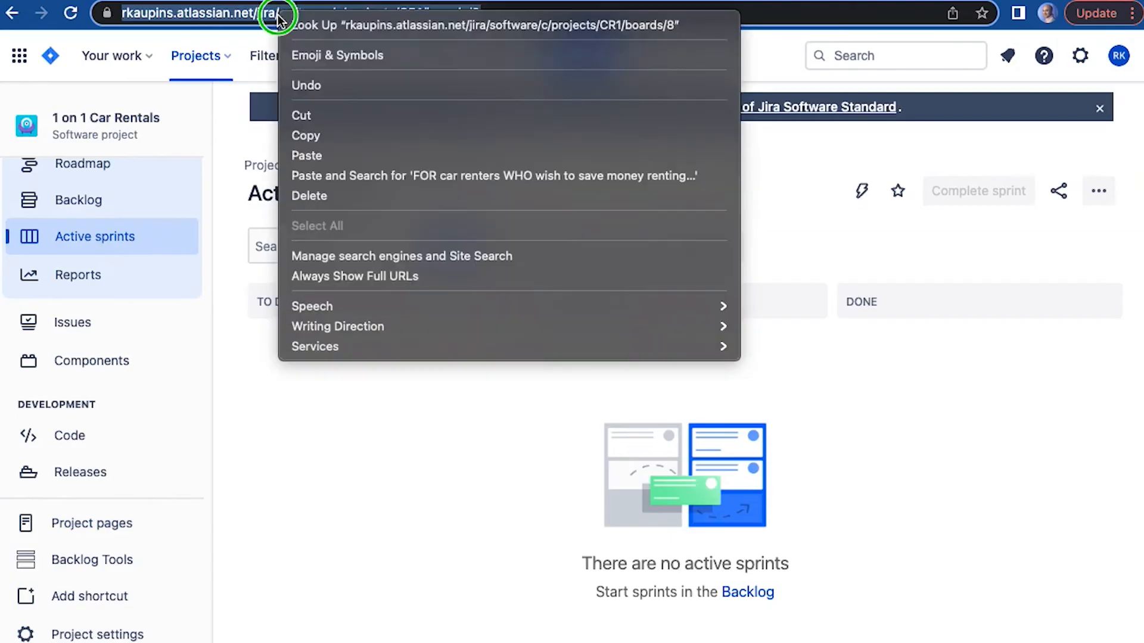
pyautogui.click(338, 136)
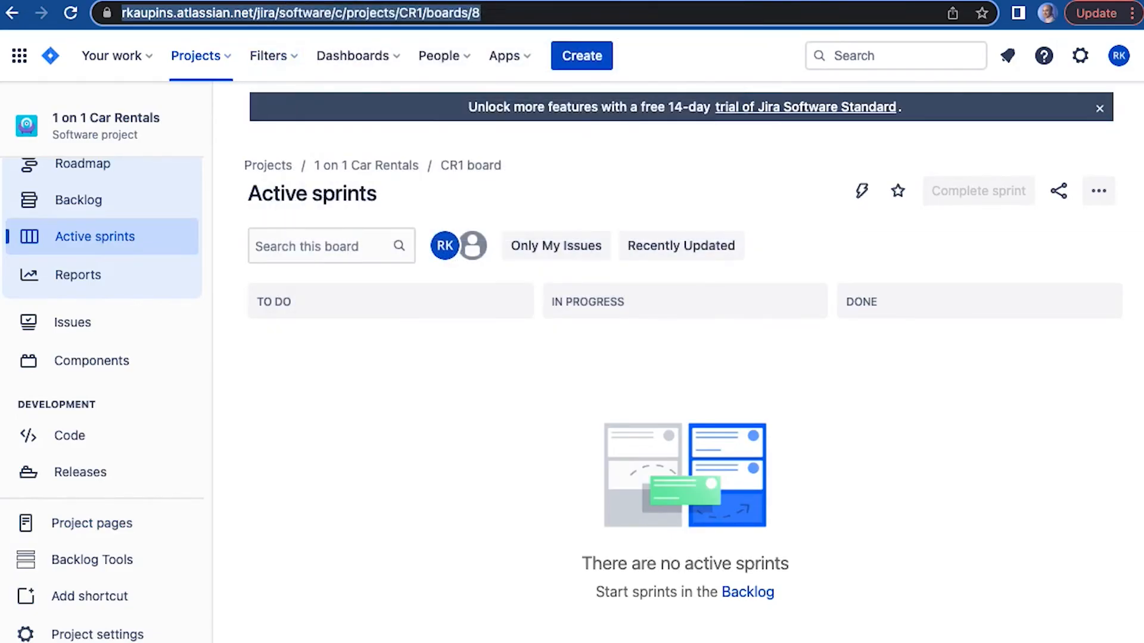
# - Back in the Confluence space, add and save a space shortcut to the copied board address, named "1 on 1 Car Rentals Jira Project"
pyautogui.hotkey('ctrl', 'Tab')
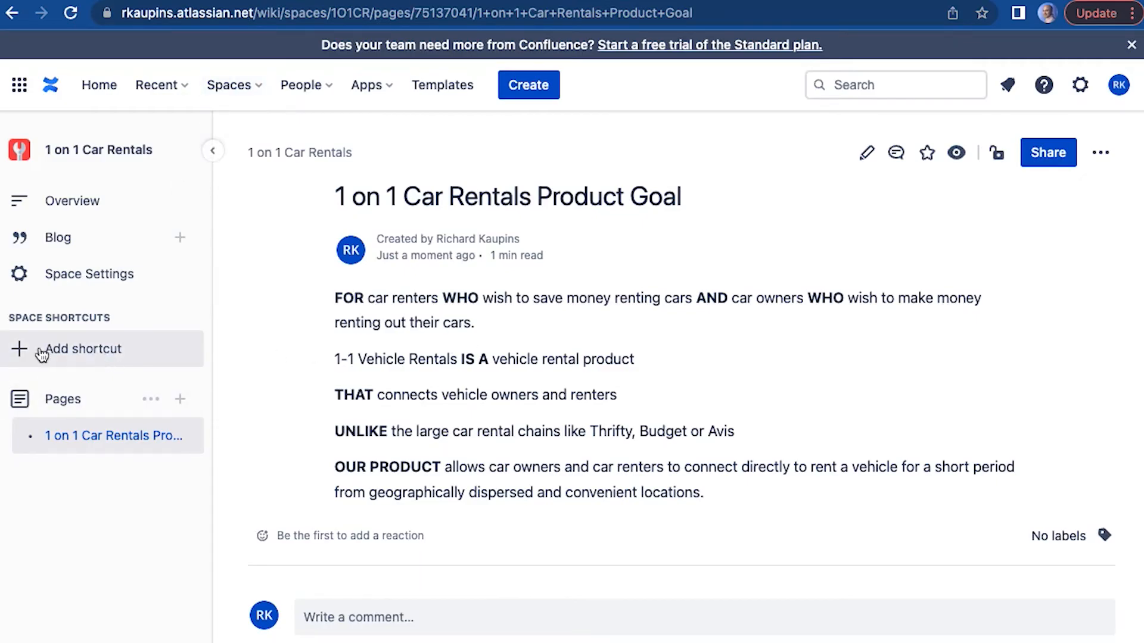
pyautogui.click(73, 356)
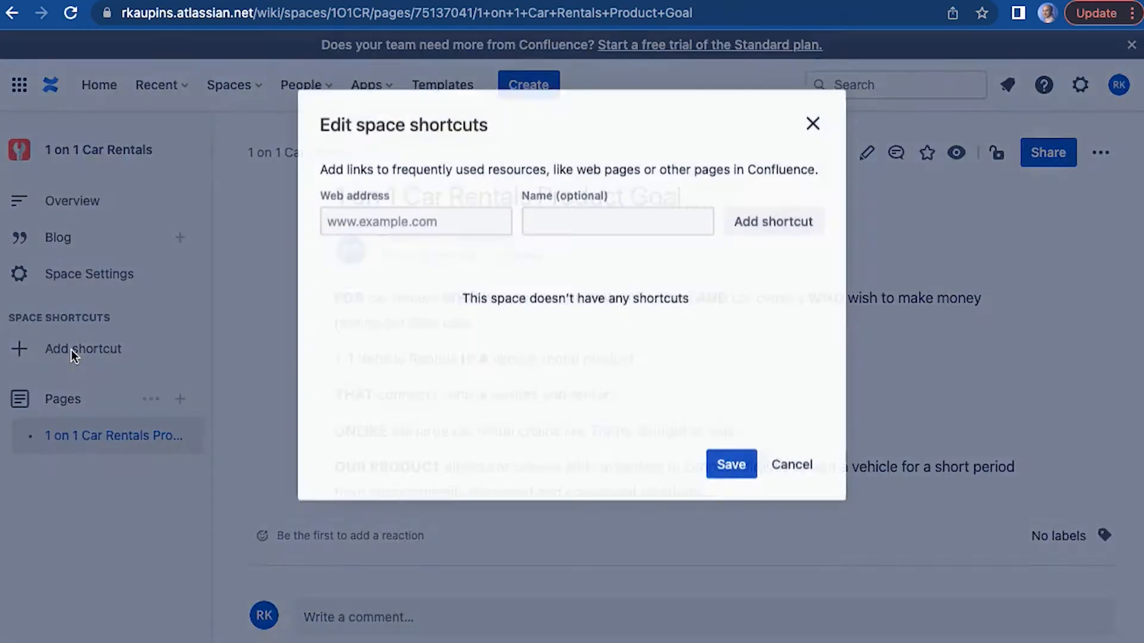
pyautogui.rightClick(379, 221)
pyautogui.click(417, 353)
pyautogui.click(678, 217)
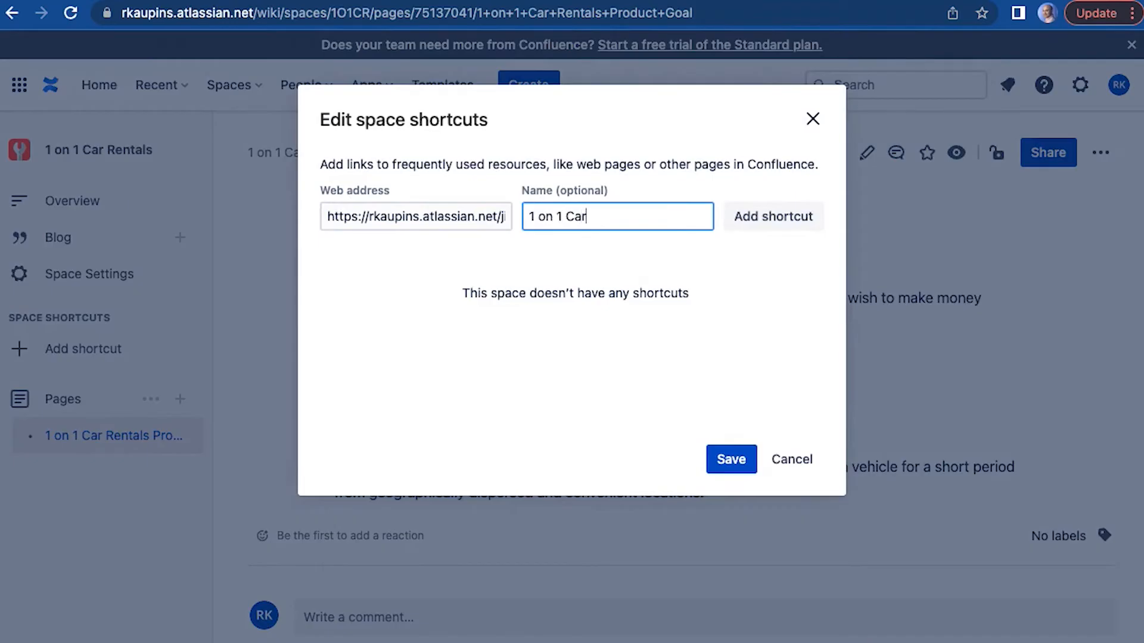
pyautogui.write('1 on 1 Car Rentals Jira Project')
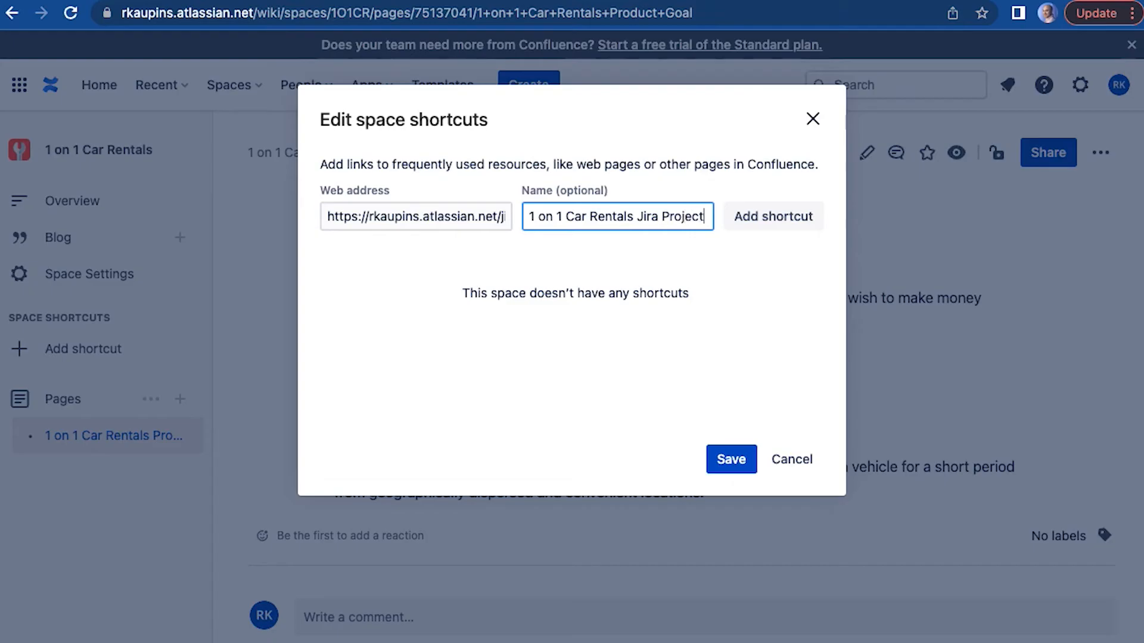
pyautogui.click(774, 224)
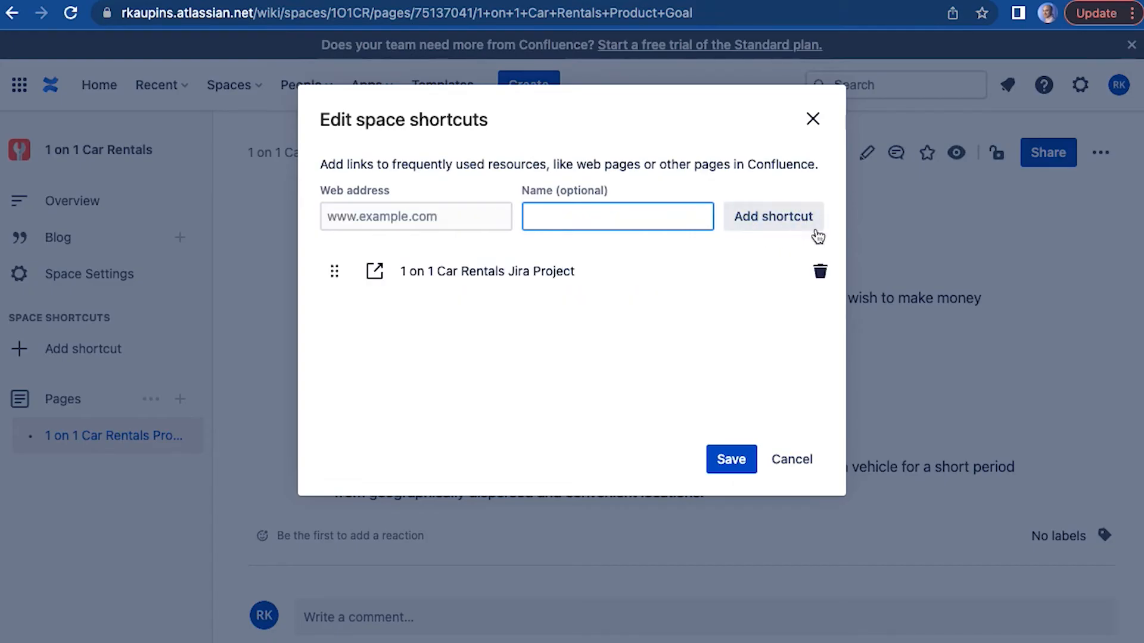
pyautogui.click(731, 459)
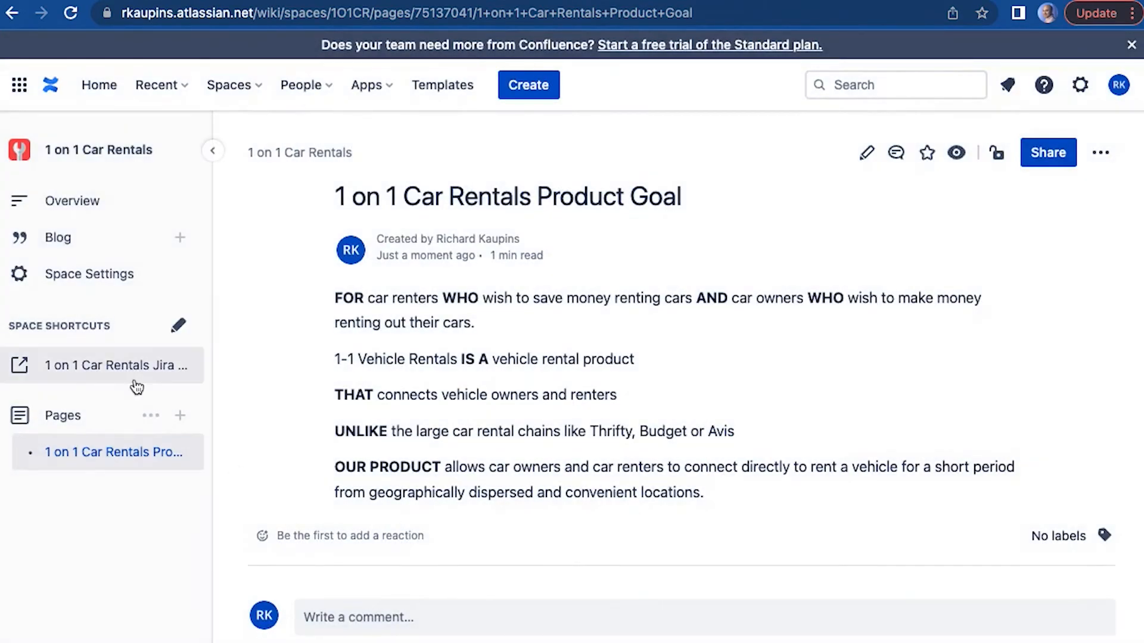
# - Follow the new space shortcut to the Jira project and view its project pages
pyautogui.click(82, 379)
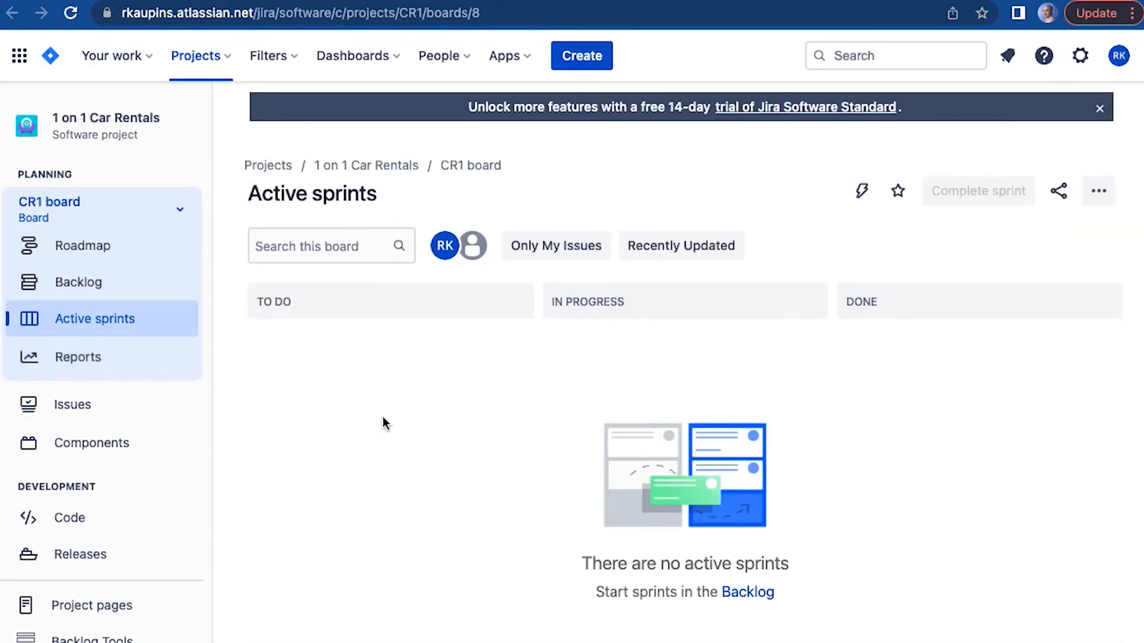
pyautogui.scroll(-2, 196, 425)
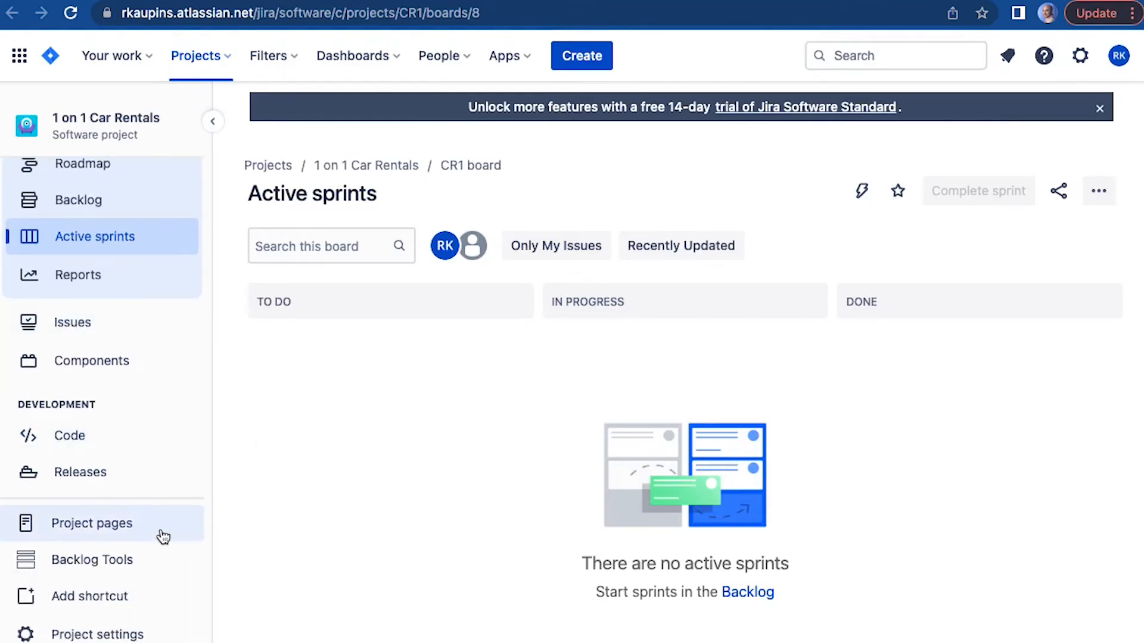
pyautogui.click(75, 527)
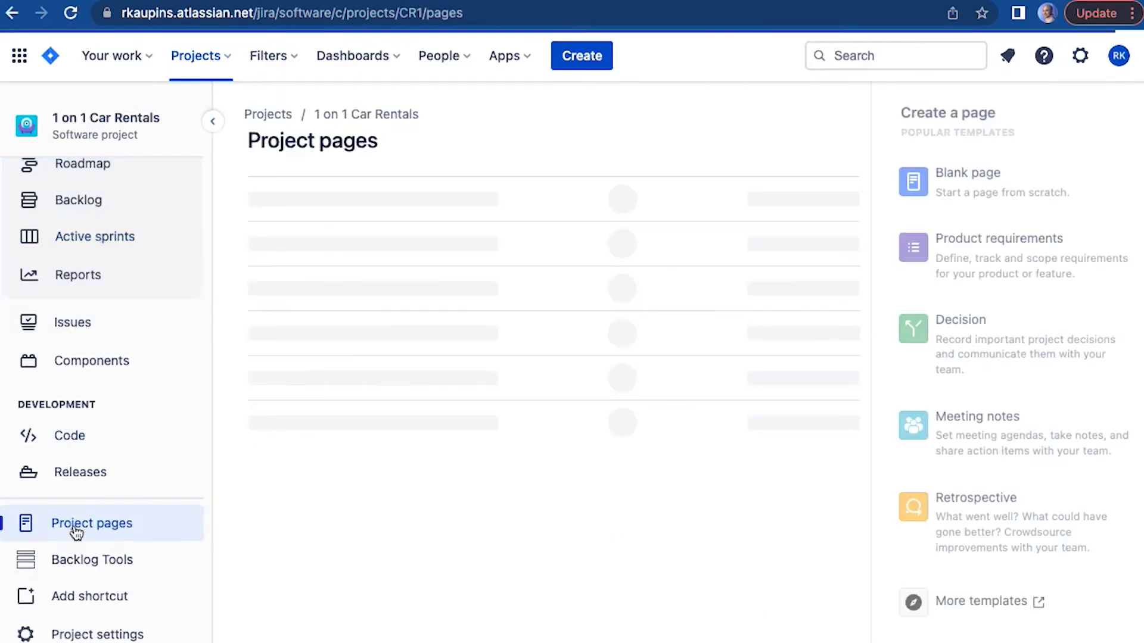
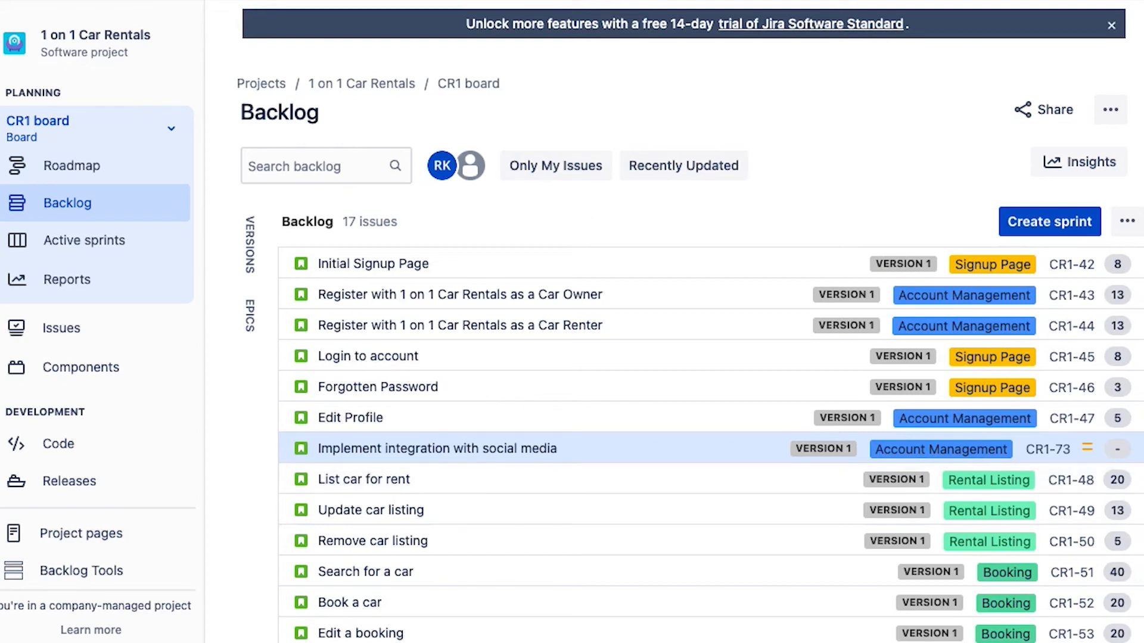
# - Create a new story named "Upload video of car" at the end of the backlog
pyautogui.scroll(-3, 581, 372)
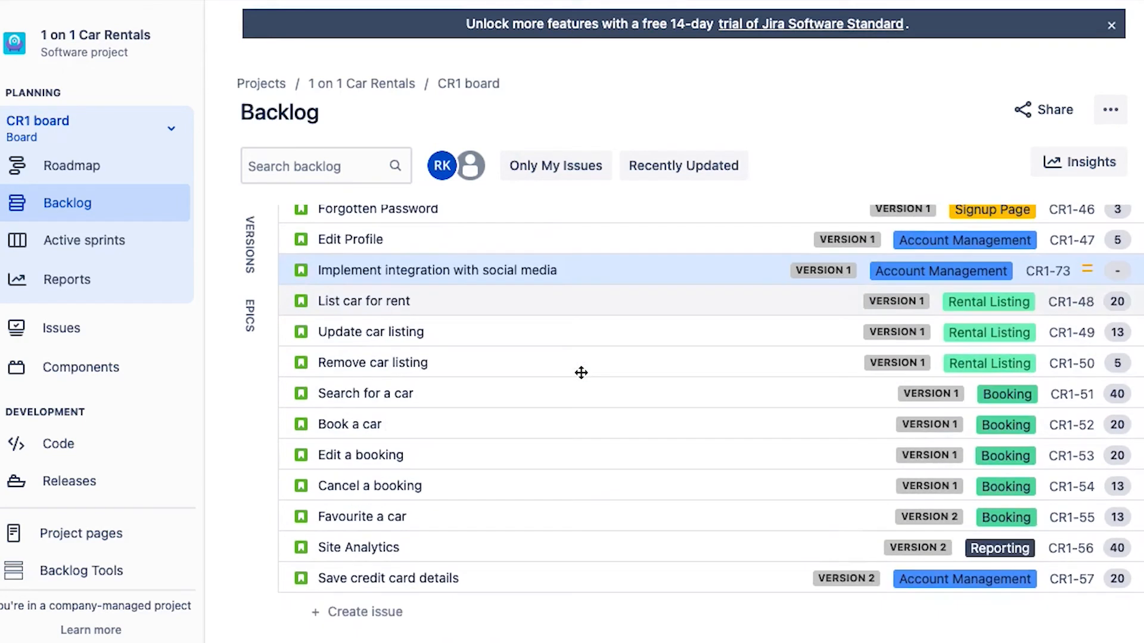
pyautogui.click(371, 619)
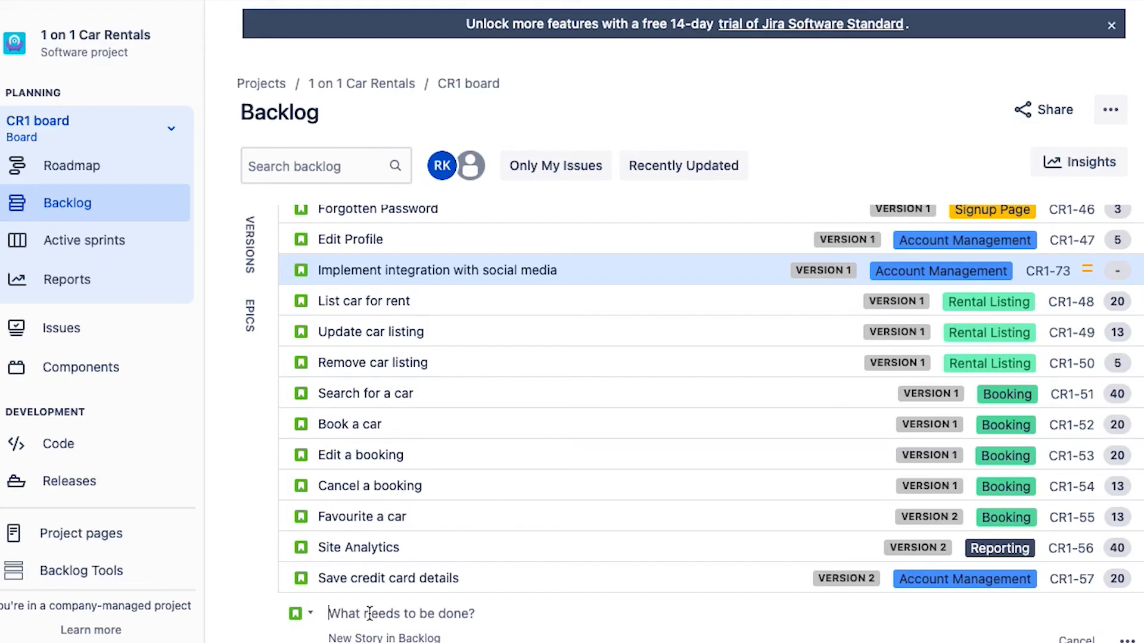
pyautogui.write('Upload vi')
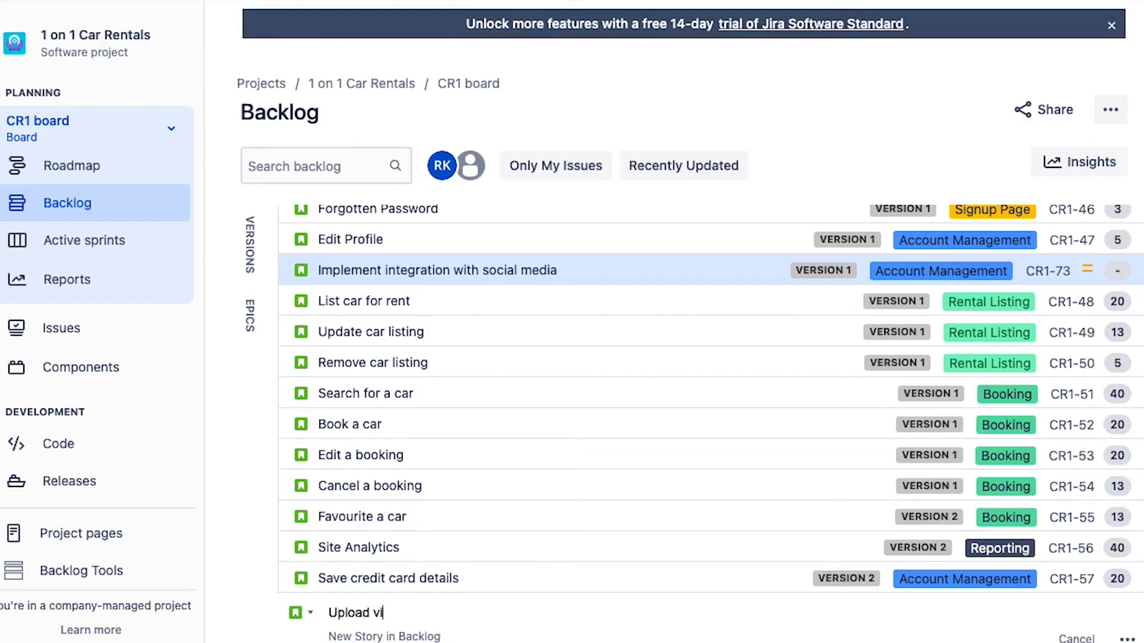
pyautogui.write('deo of car')
pyautogui.press('Return')
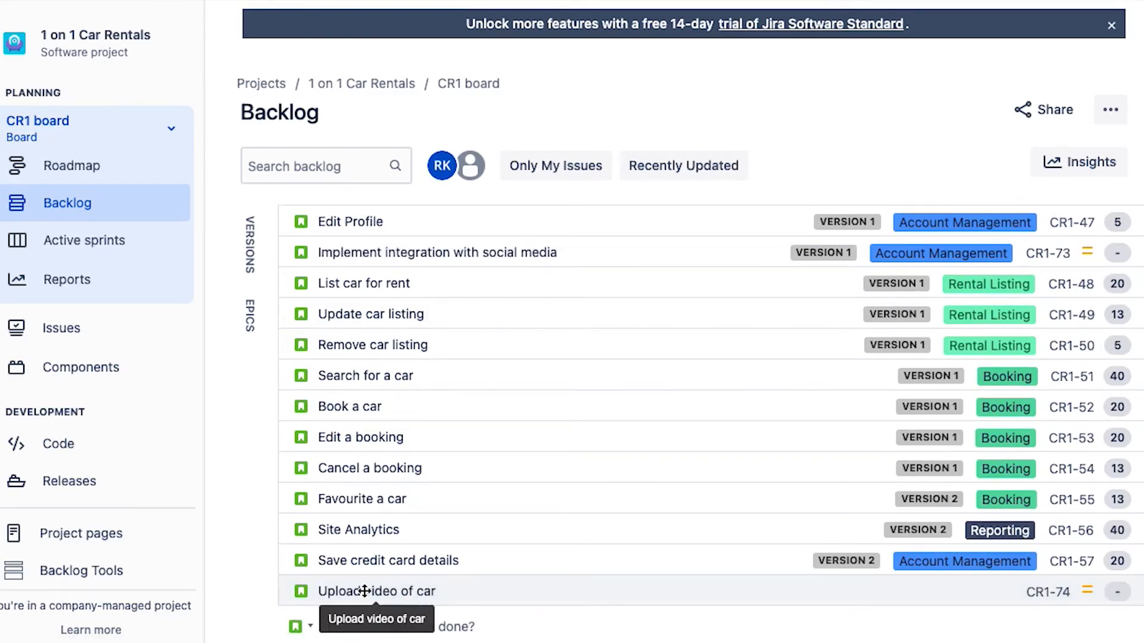
# - Open the "Upload video of car" story, examine its description and detail fields down to story points and priority, and close it
pyautogui.click(365, 591)
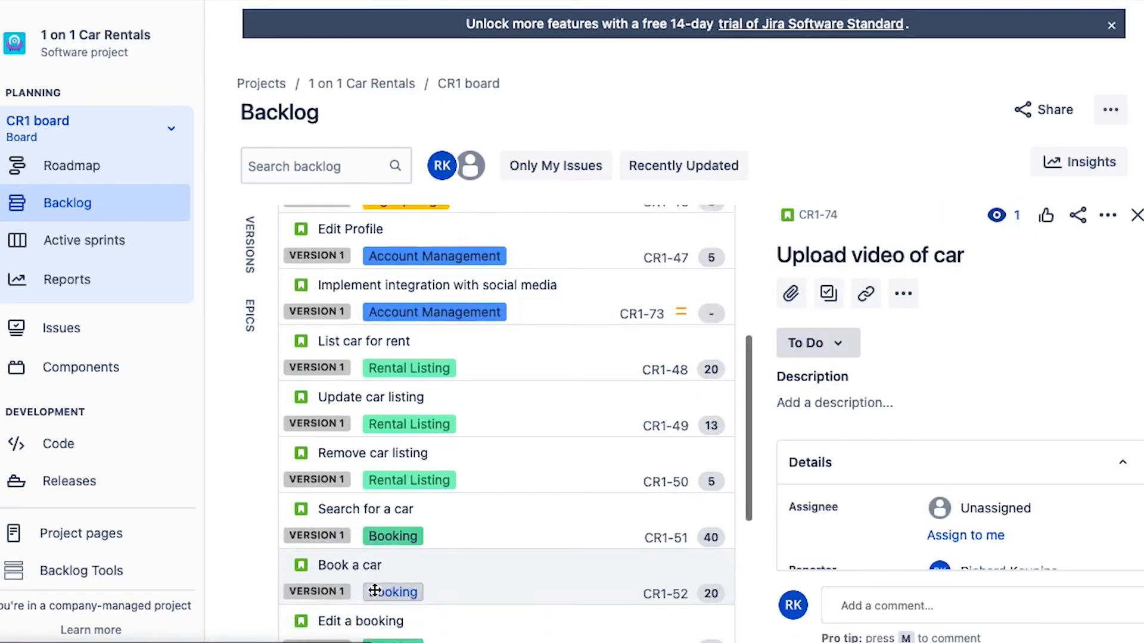
pyautogui.scroll(-5, 375, 590)
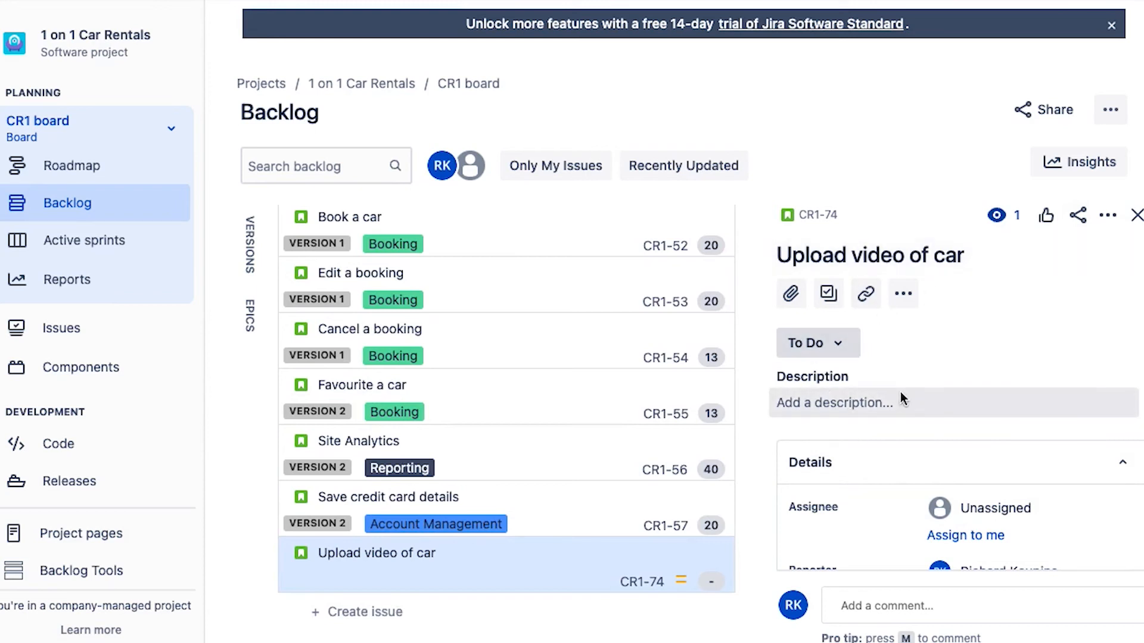
pyautogui.scroll(-3, 901, 398)
pyautogui.scroll(-3, 862, 445)
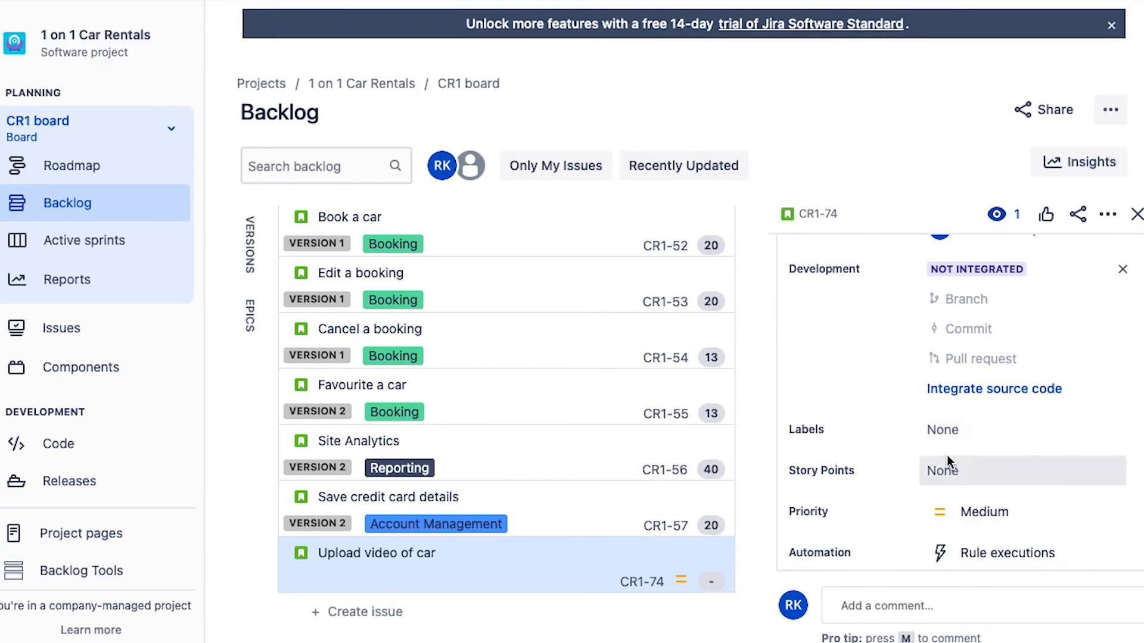
pyautogui.scroll(-3, 947, 462)
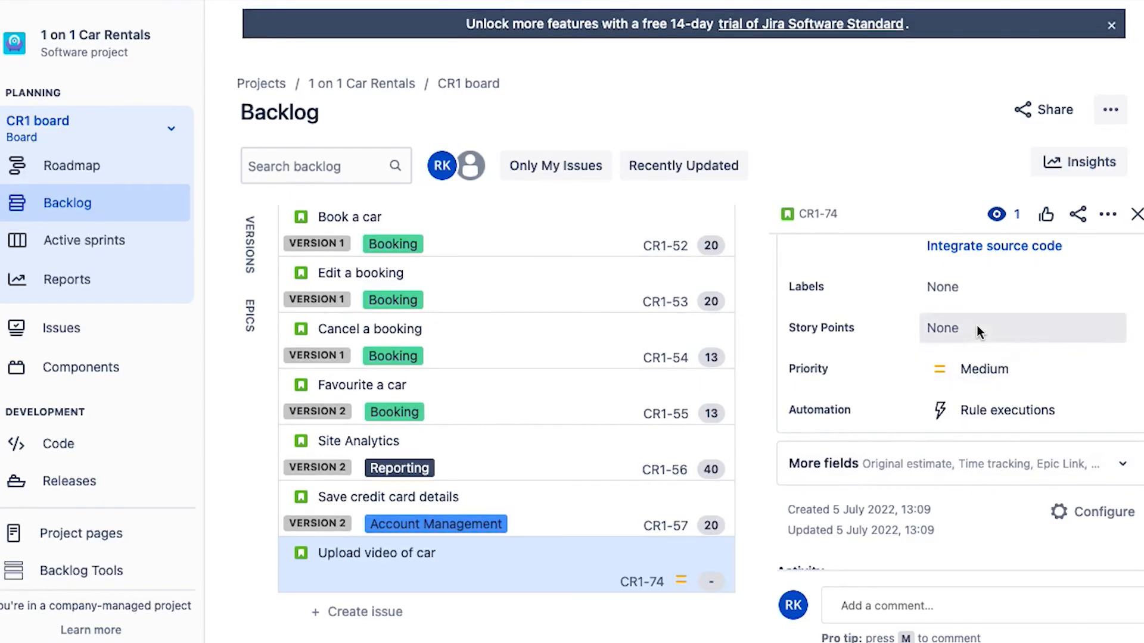
pyautogui.click(1136, 214)
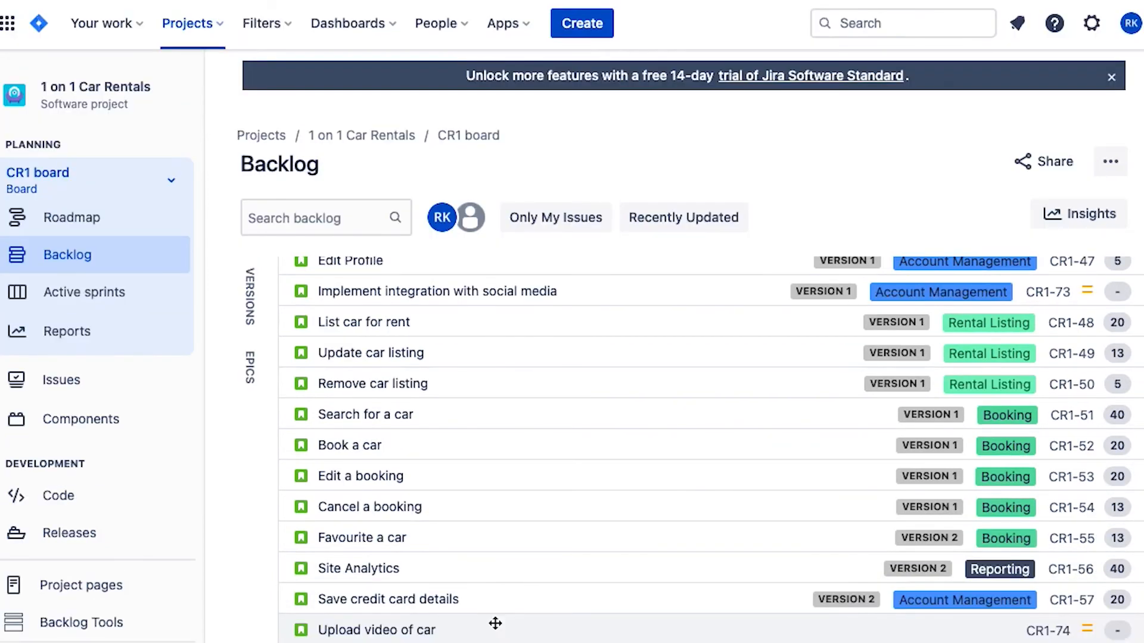
# - Move the "Upload video of car" story up to just above "Book a car" and send it to the top of the backlog
pyautogui.click(495, 623)
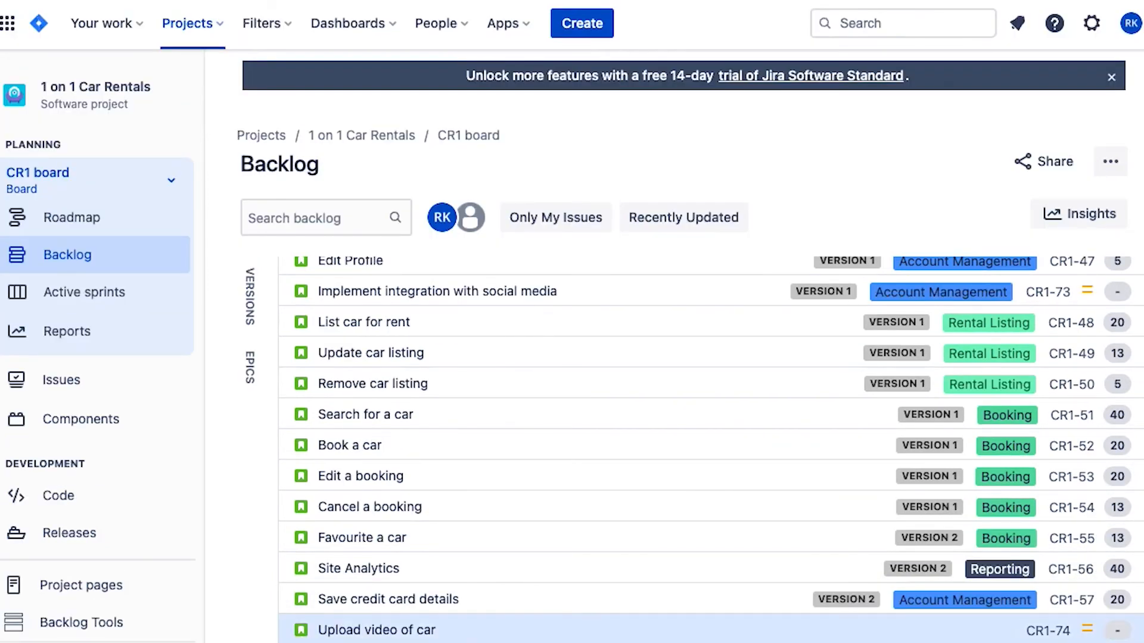
pyautogui.moveTo(475, 633); pyautogui.dragTo(483, 440)
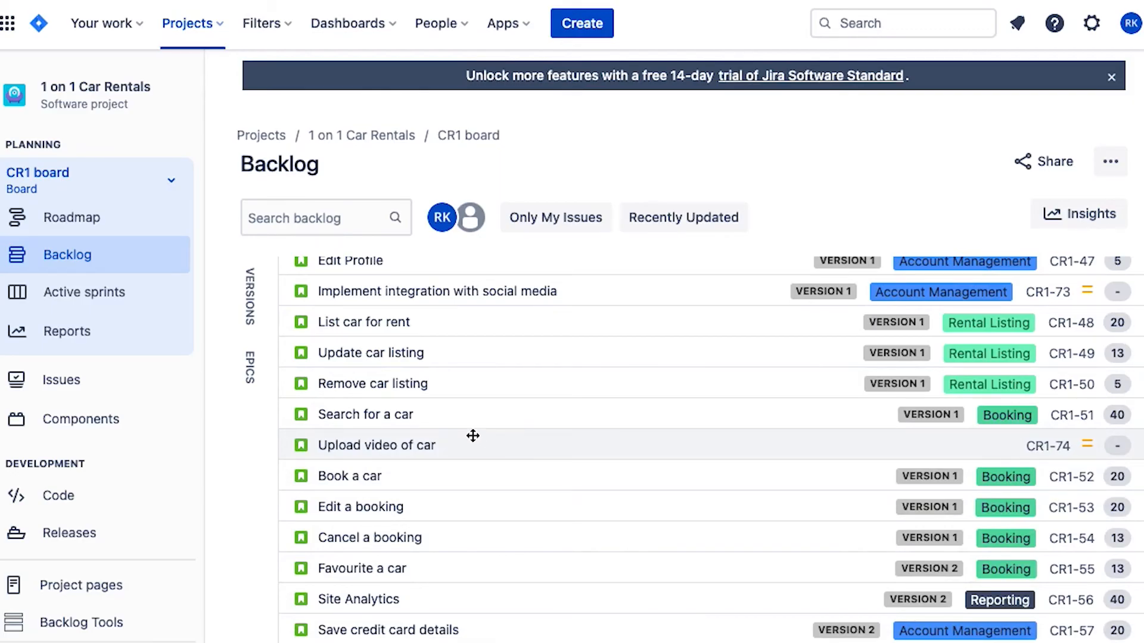
pyautogui.rightClick(507, 449)
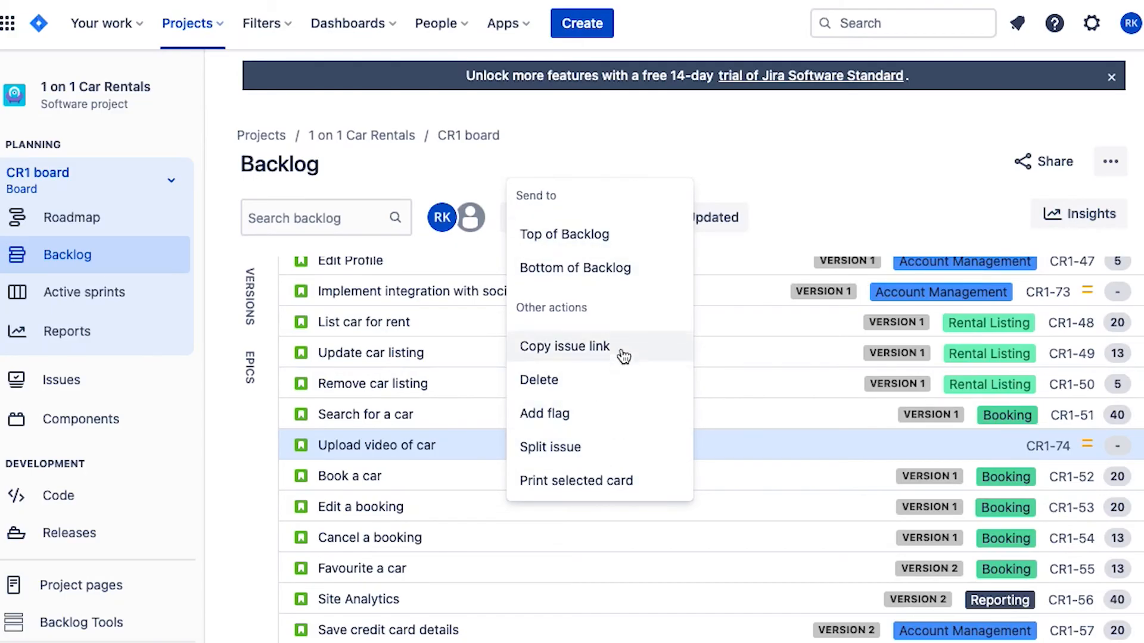
pyautogui.click(565, 235)
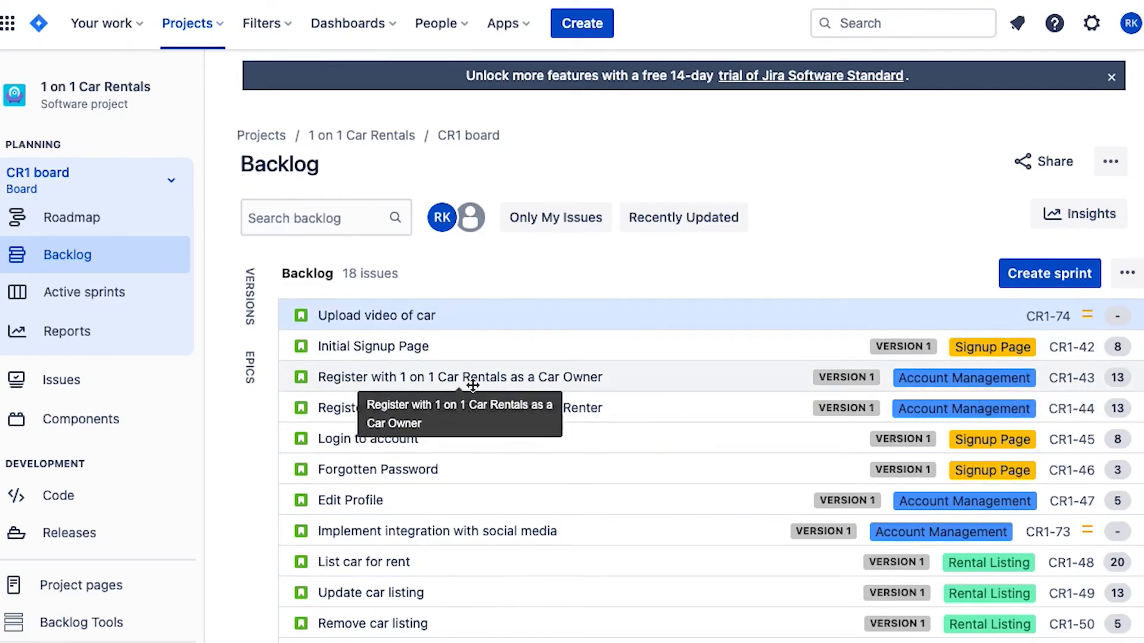
# - Assign "Upload video of car" to the Rental Listing epic, and check that epic's details and issues before showing all issues and hiding the epics
pyautogui.click(251, 368)
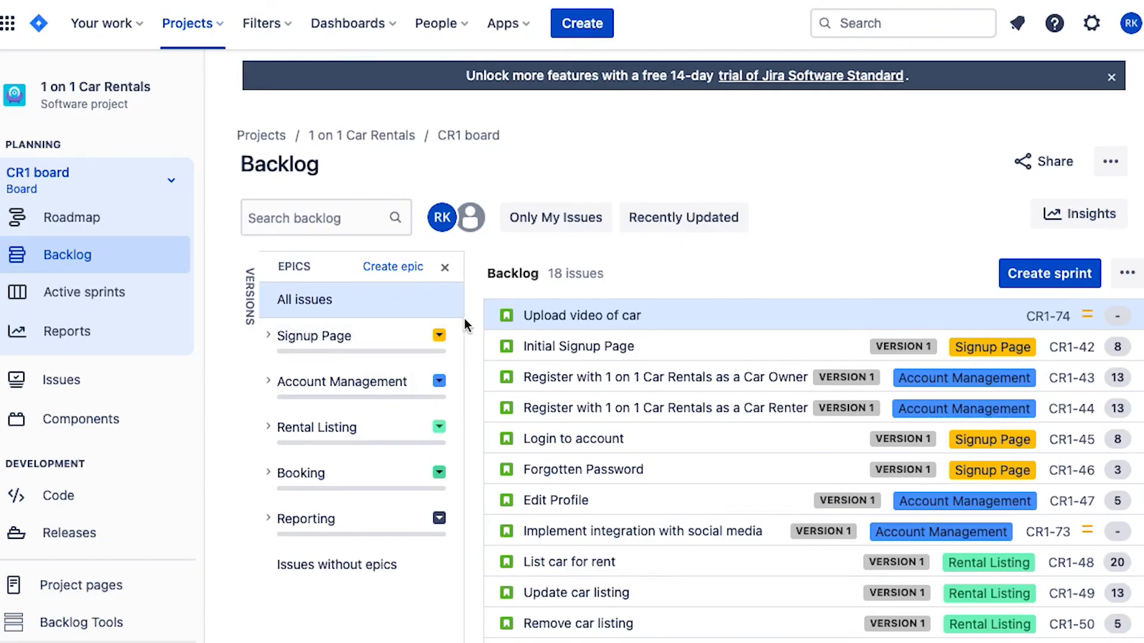
pyautogui.moveTo(614, 317); pyautogui.dragTo(415, 437)
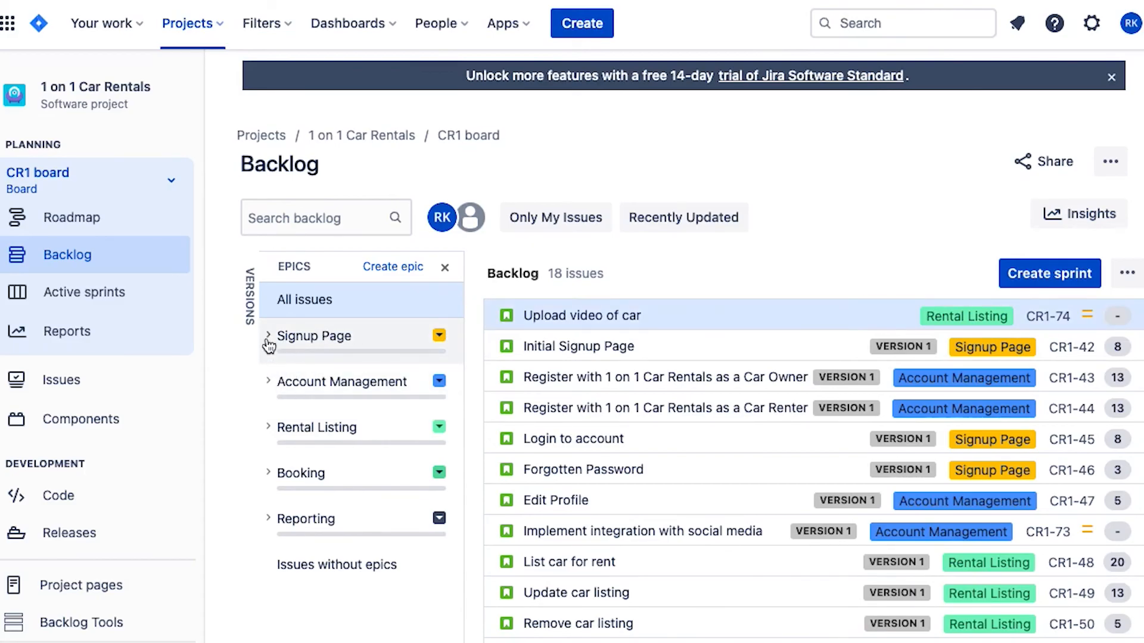
pyautogui.click(268, 429)
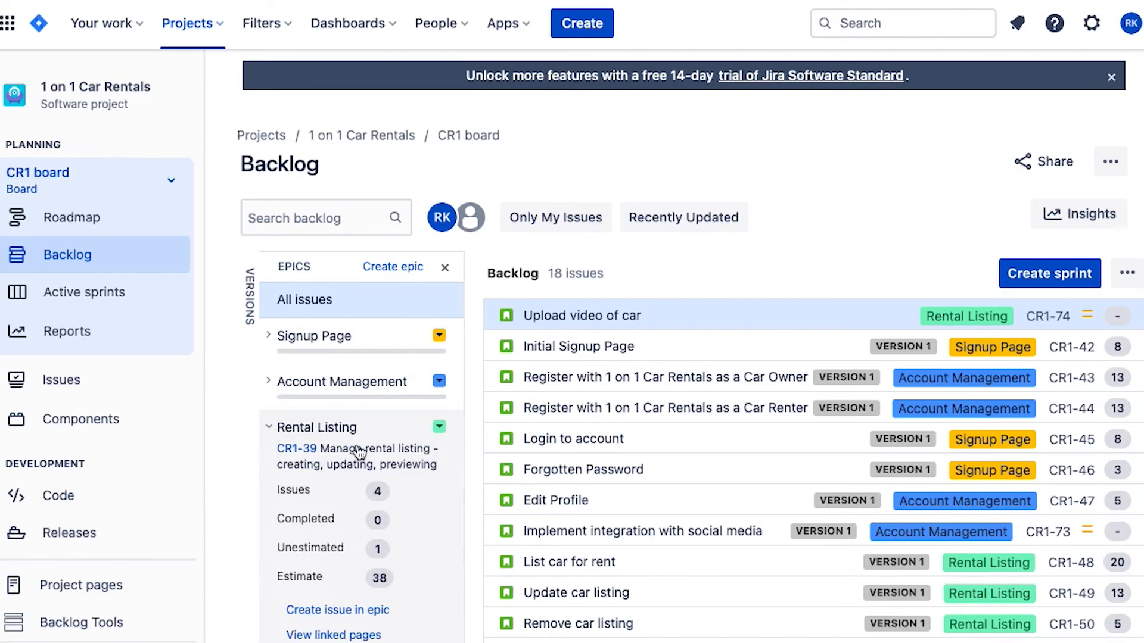
pyautogui.click(334, 429)
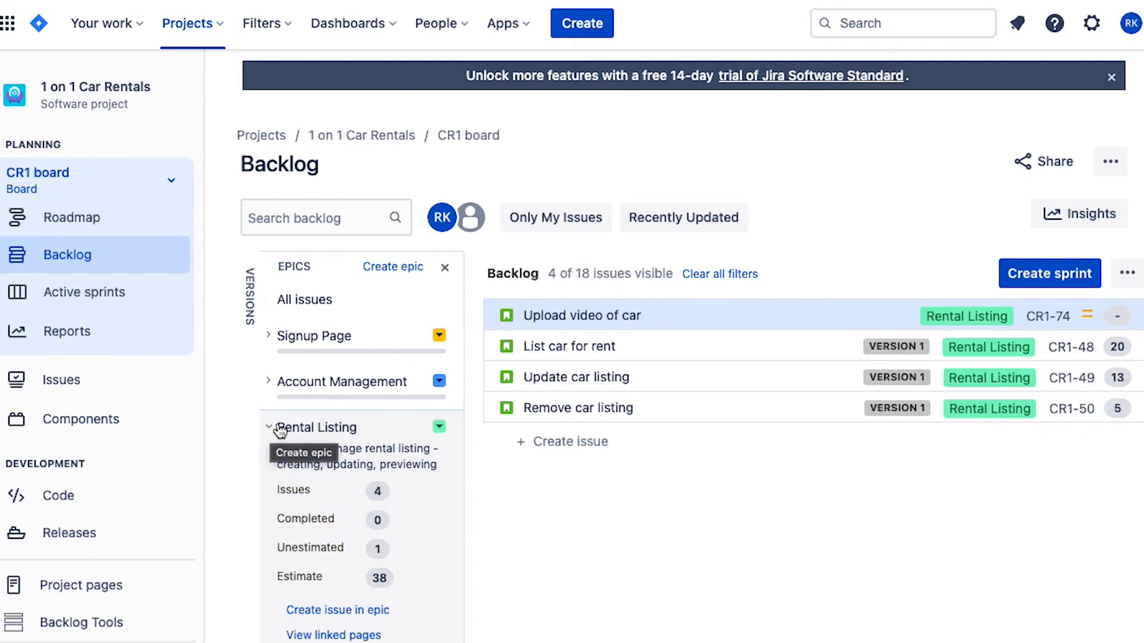
pyautogui.click(306, 302)
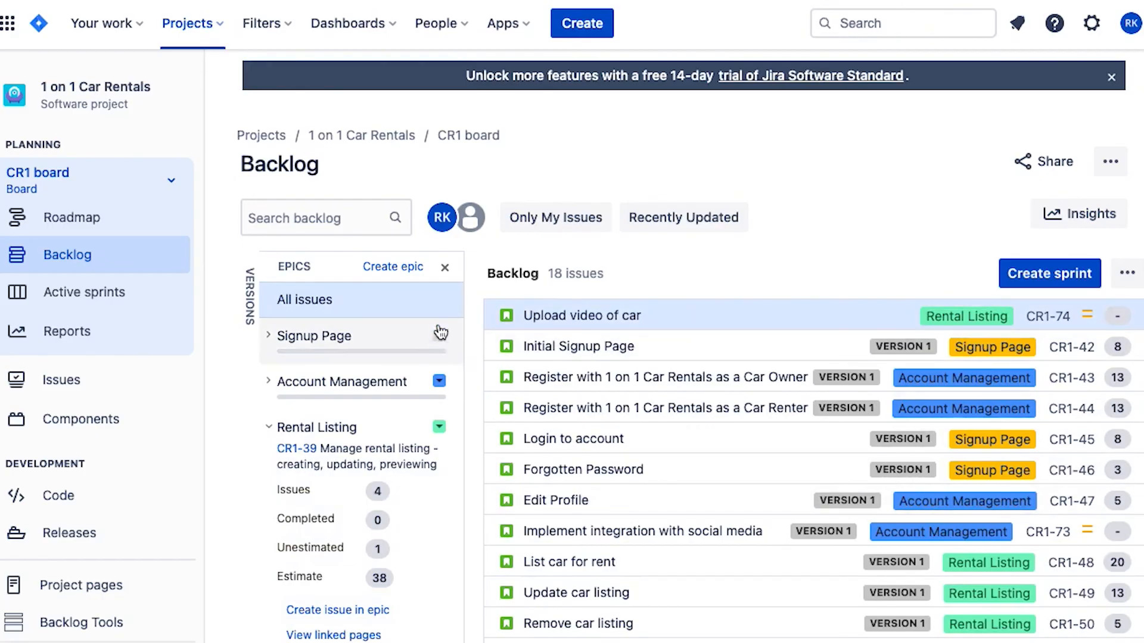
pyautogui.click(446, 269)
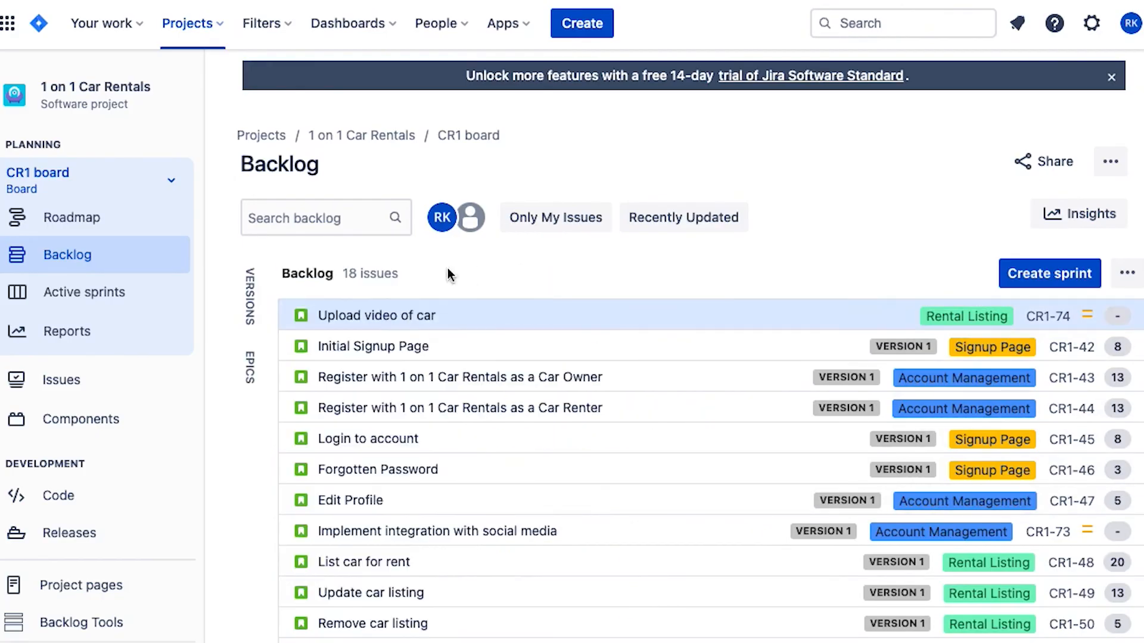
# - Show the project's versions and assign the "Upload video of car" story to Version 1
pyautogui.click(938, 321)
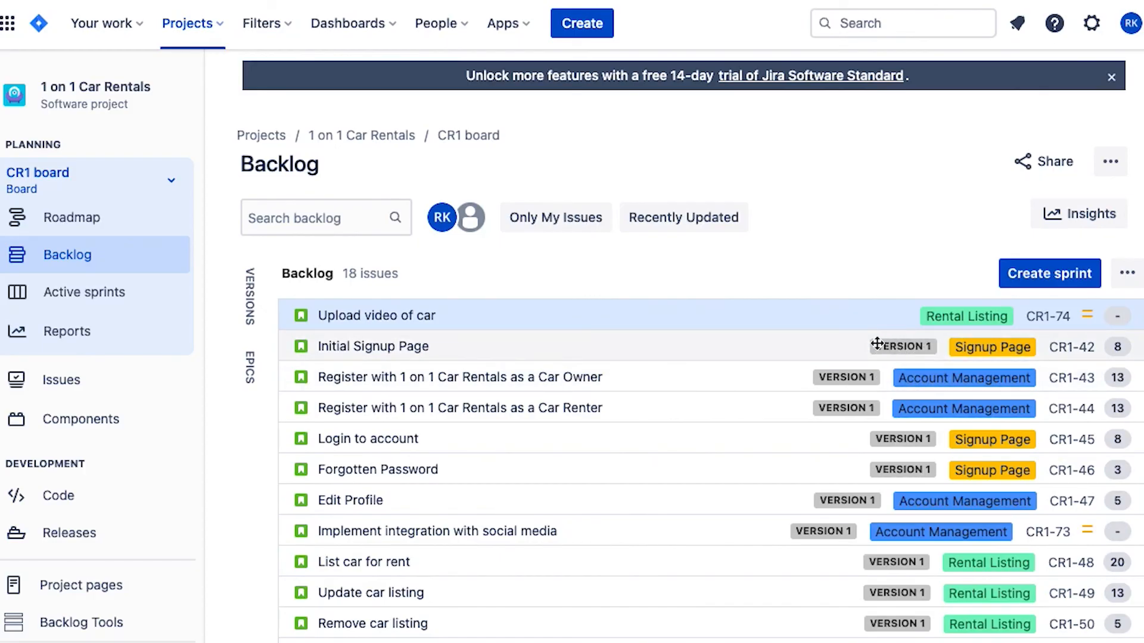
pyautogui.click(250, 314)
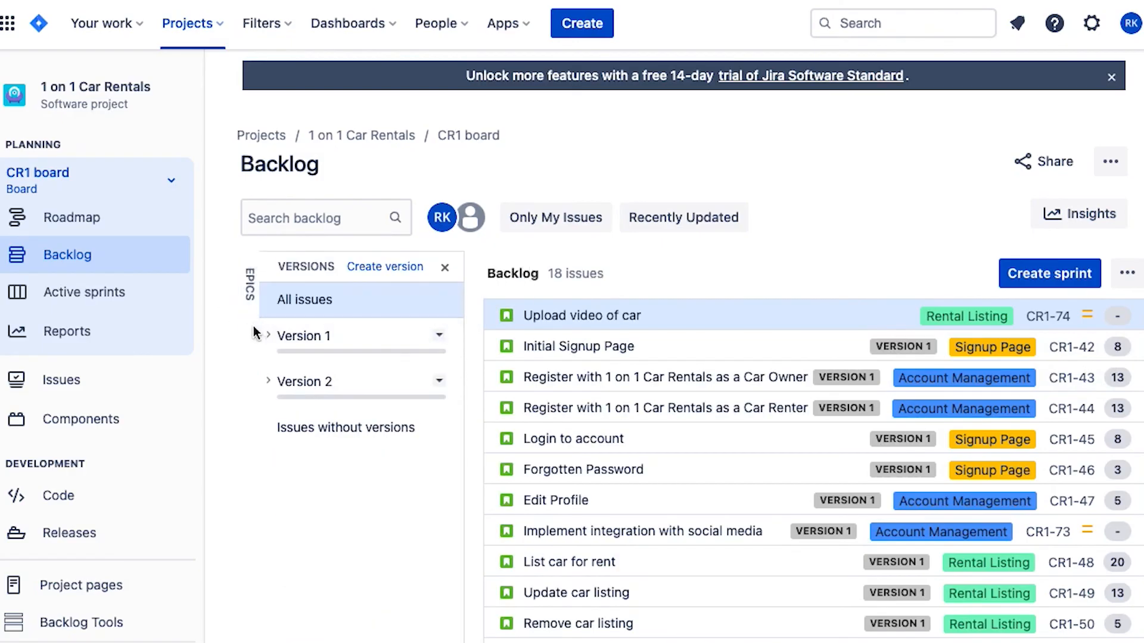
pyautogui.click(346, 307)
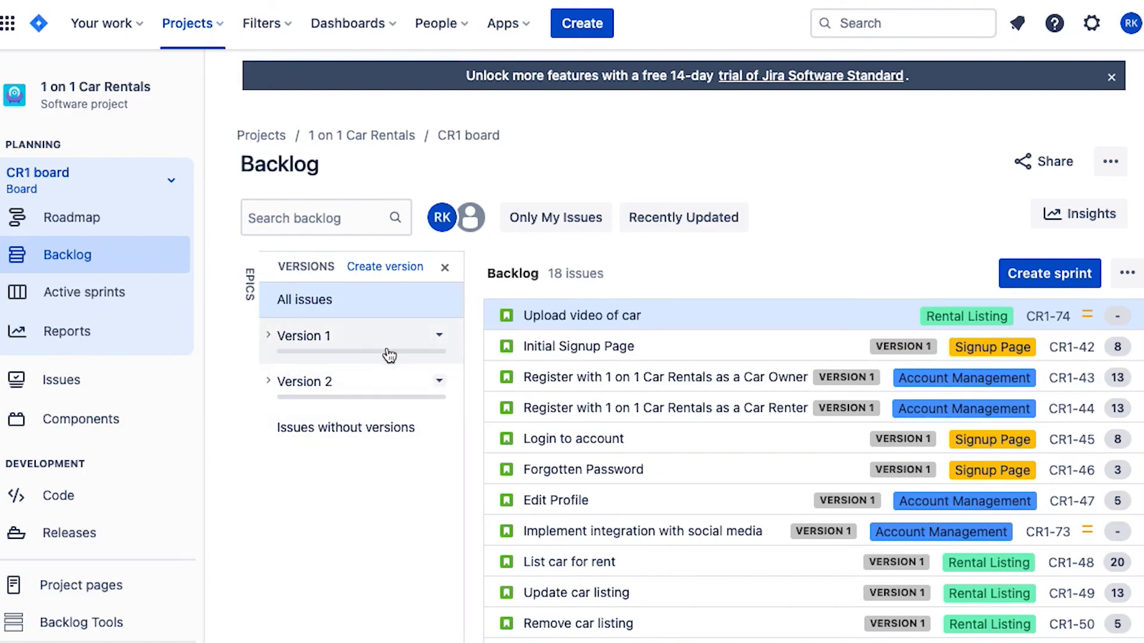
pyautogui.click(601, 316)
pyautogui.moveTo(602, 317); pyautogui.dragTo(397, 339)
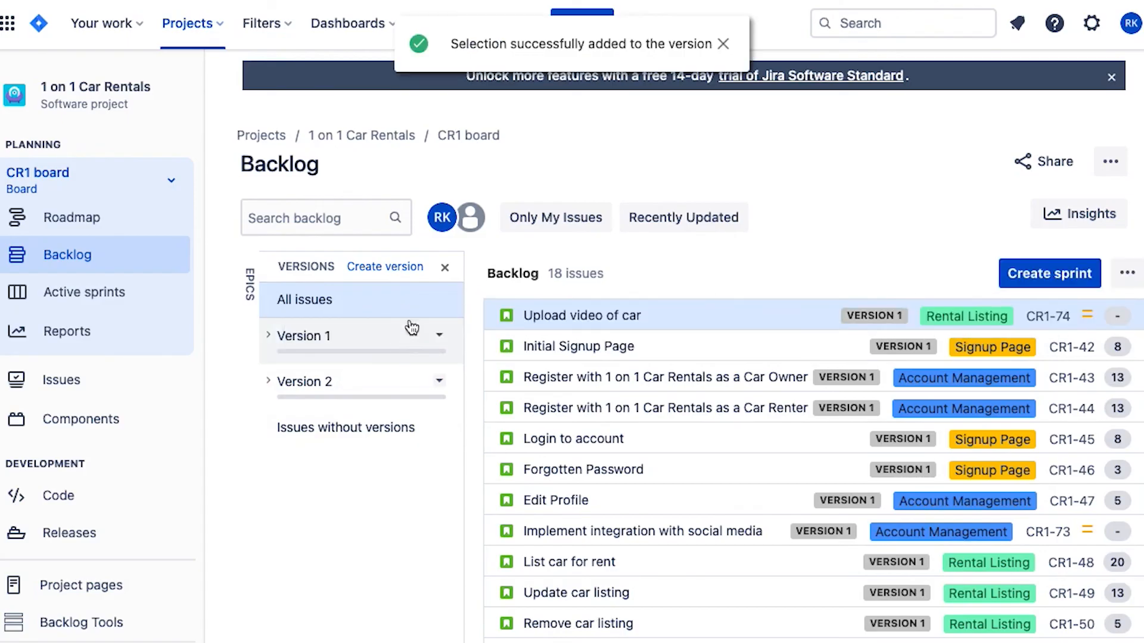
# - Check the details of Version 1, collapse them, and filter the backlog to review only that version's issues
pyautogui.click(271, 336)
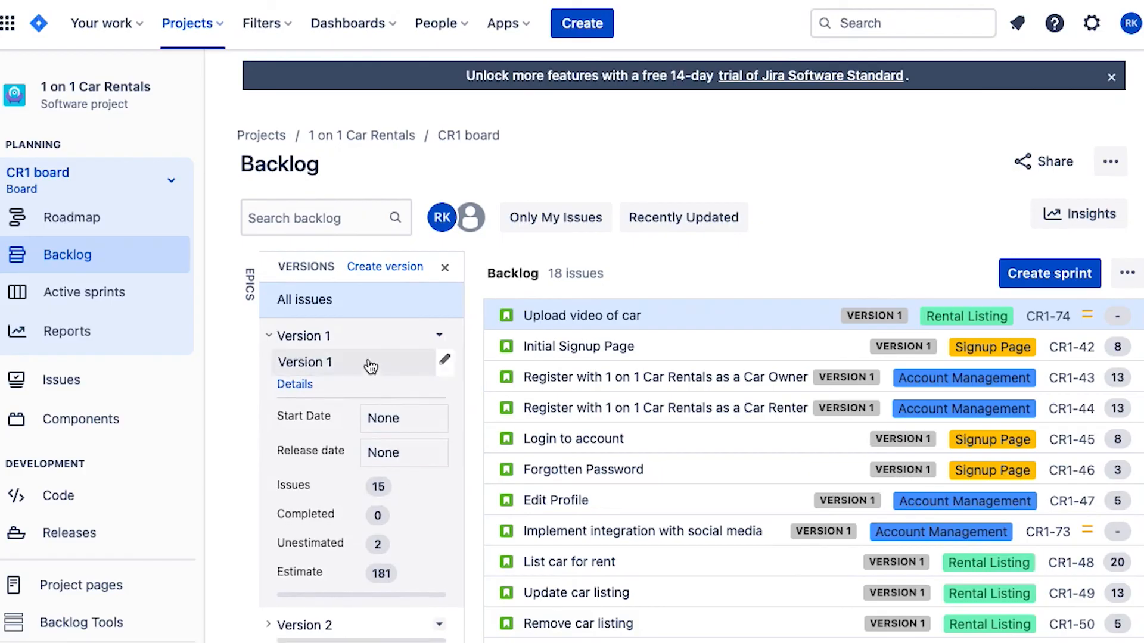
pyautogui.click(268, 335)
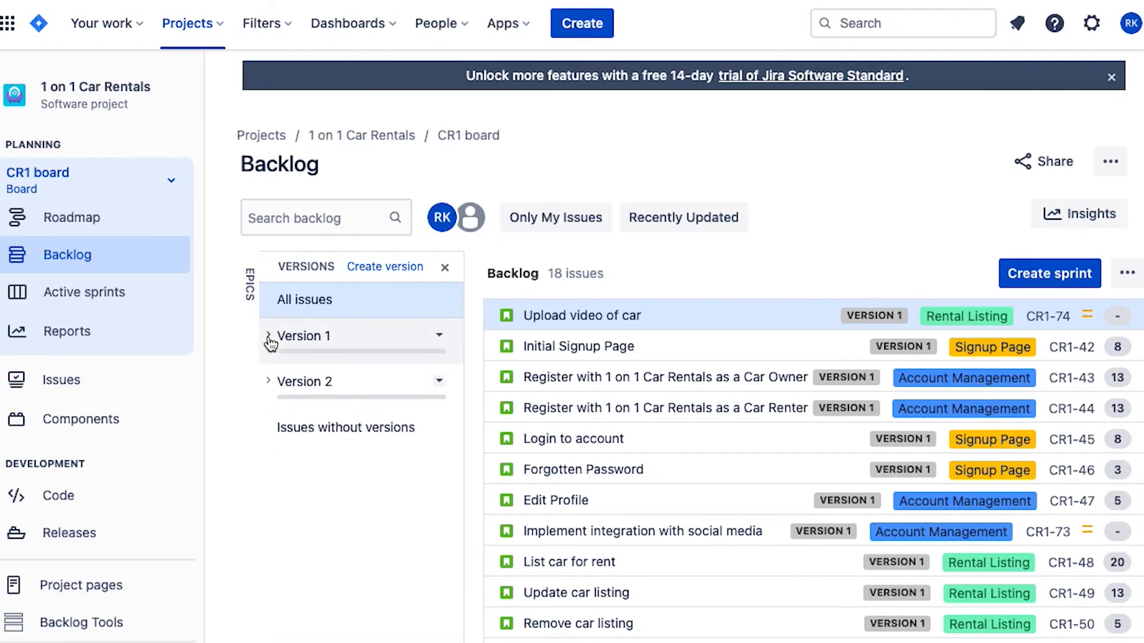
pyautogui.click(806, 319)
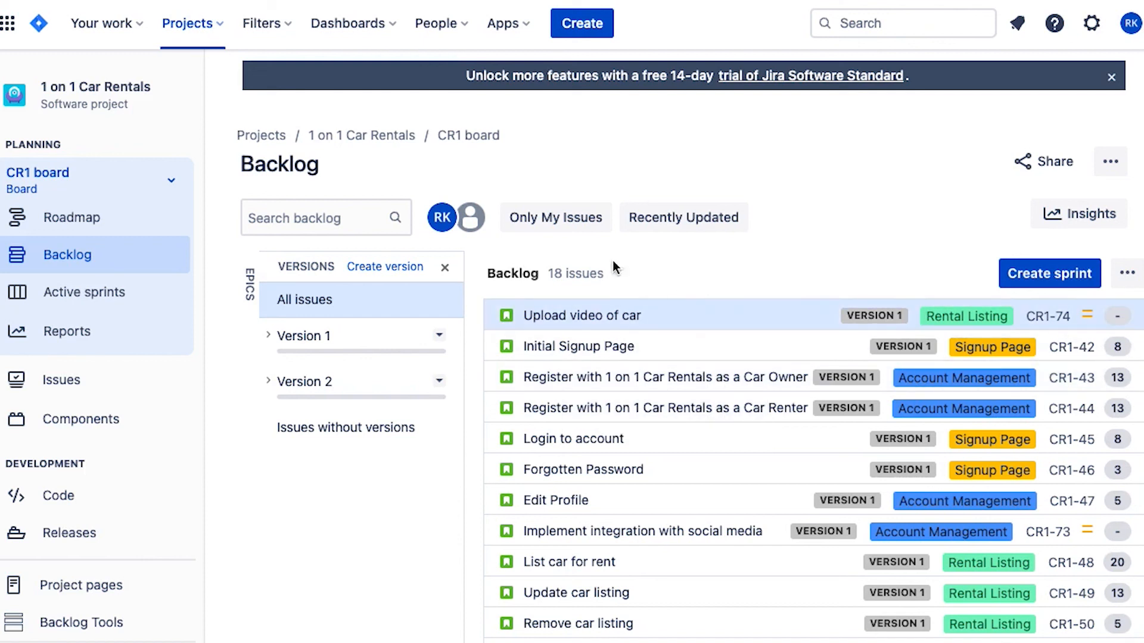
pyautogui.click(354, 344)
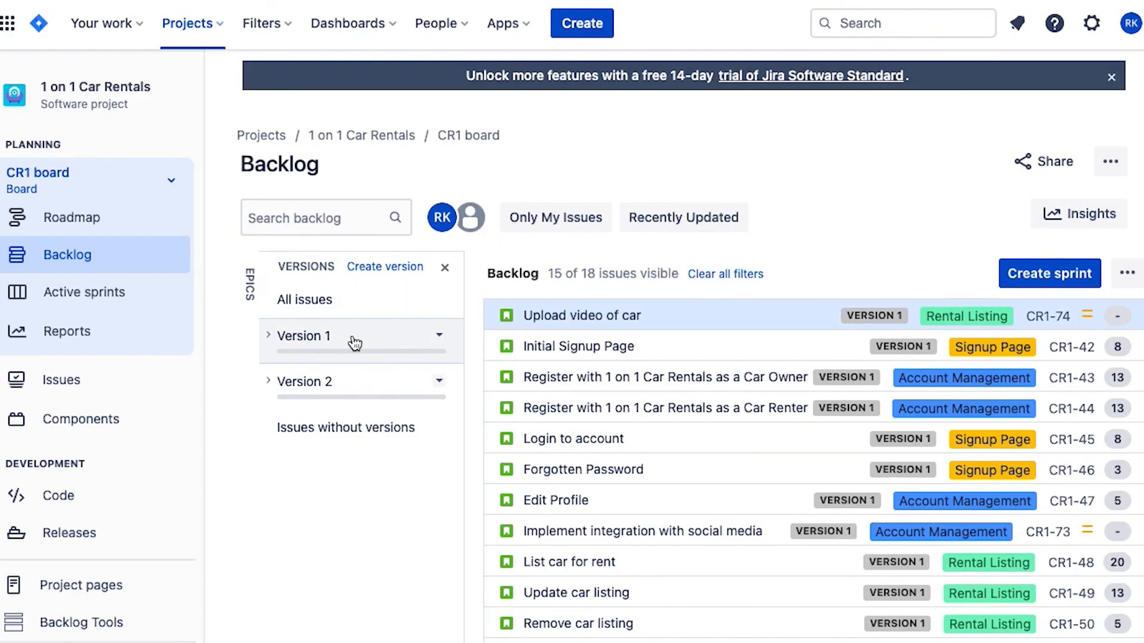
pyautogui.click(664, 329)
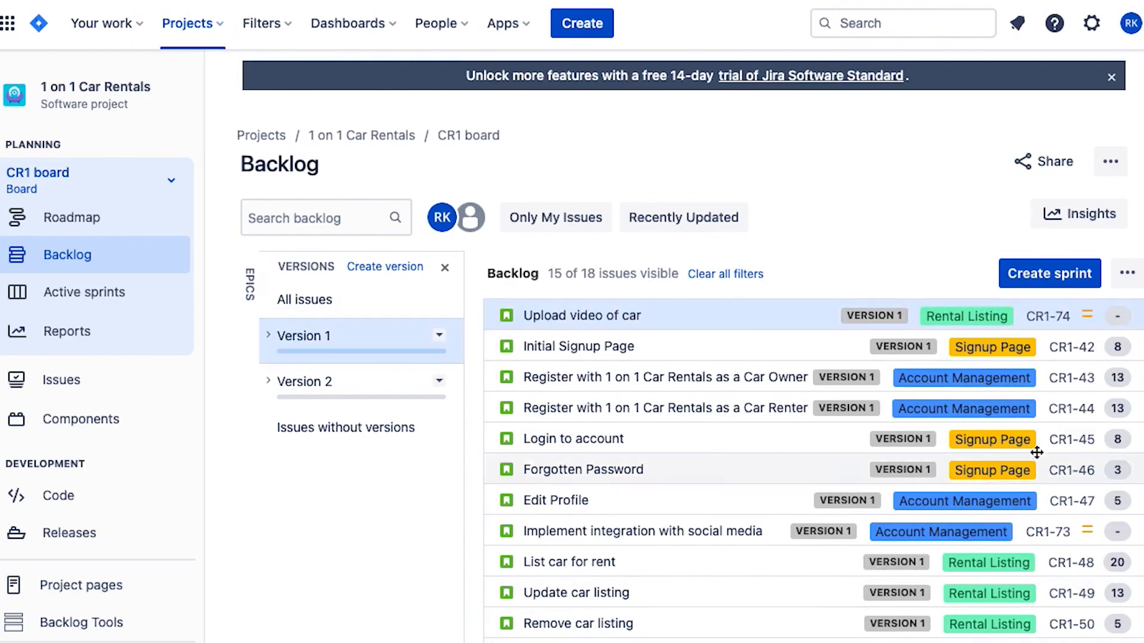
pyautogui.scroll(-1, 727, 453)
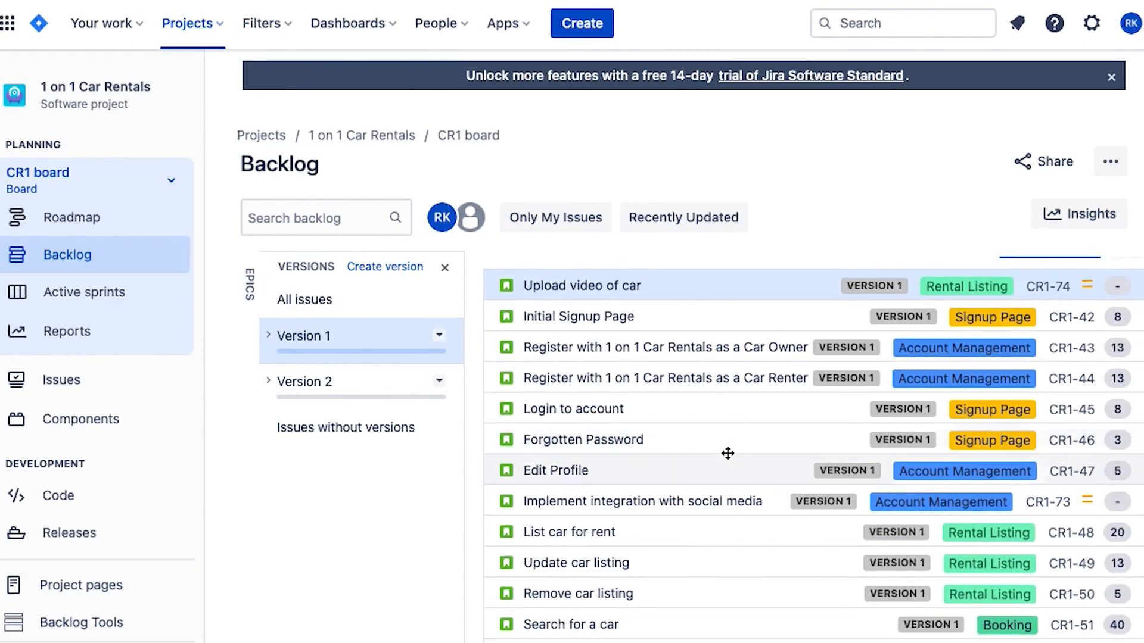